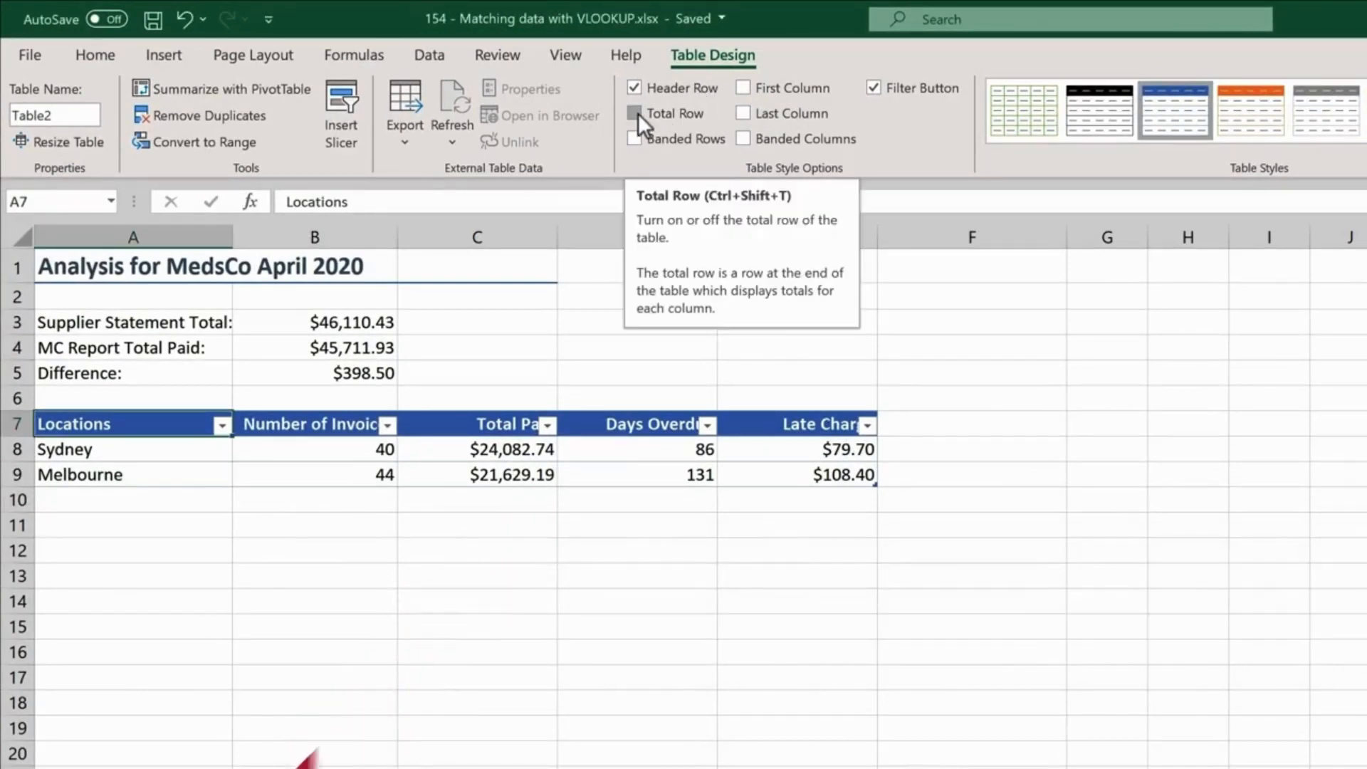
Turn on the total row for the Locations table, and view the Supplier Invoice Statement and MC Invoice Report sheets
left_click(636, 113)
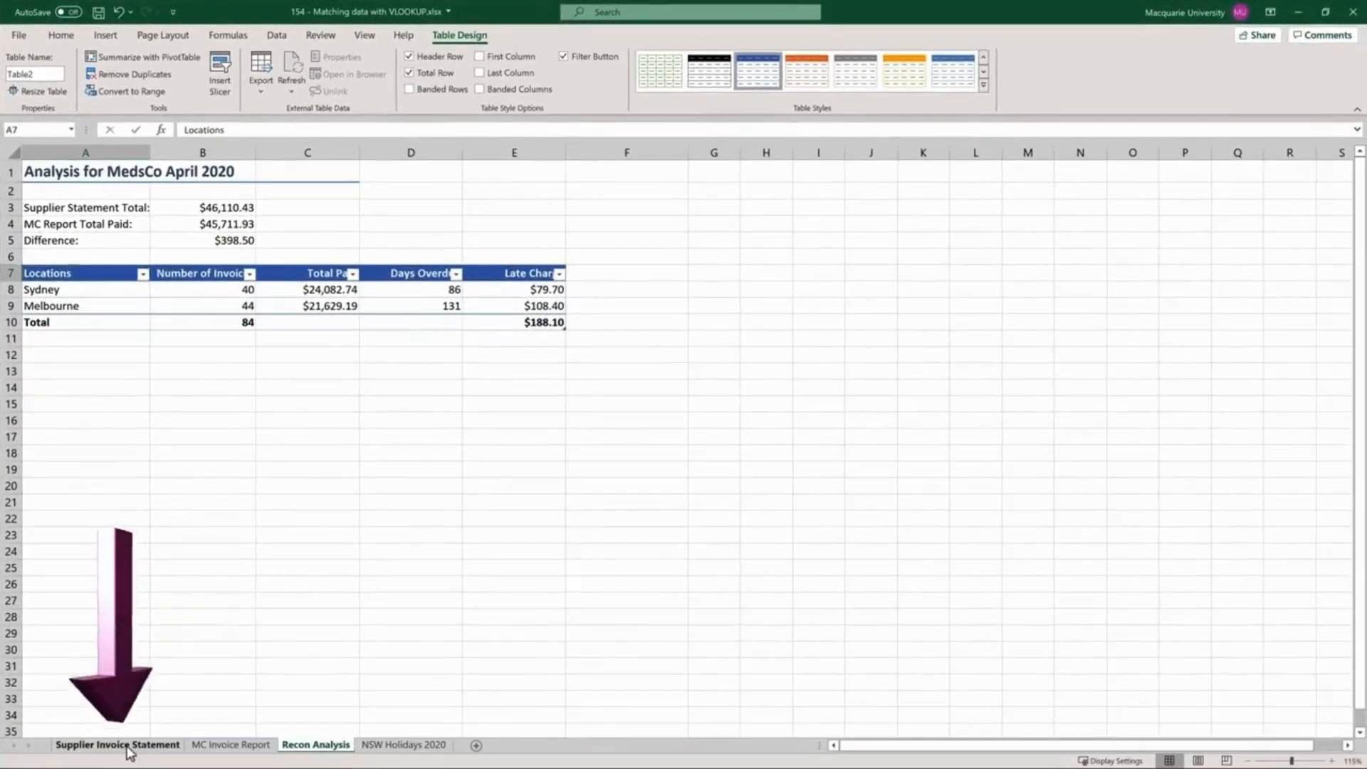
left_click(100, 743)
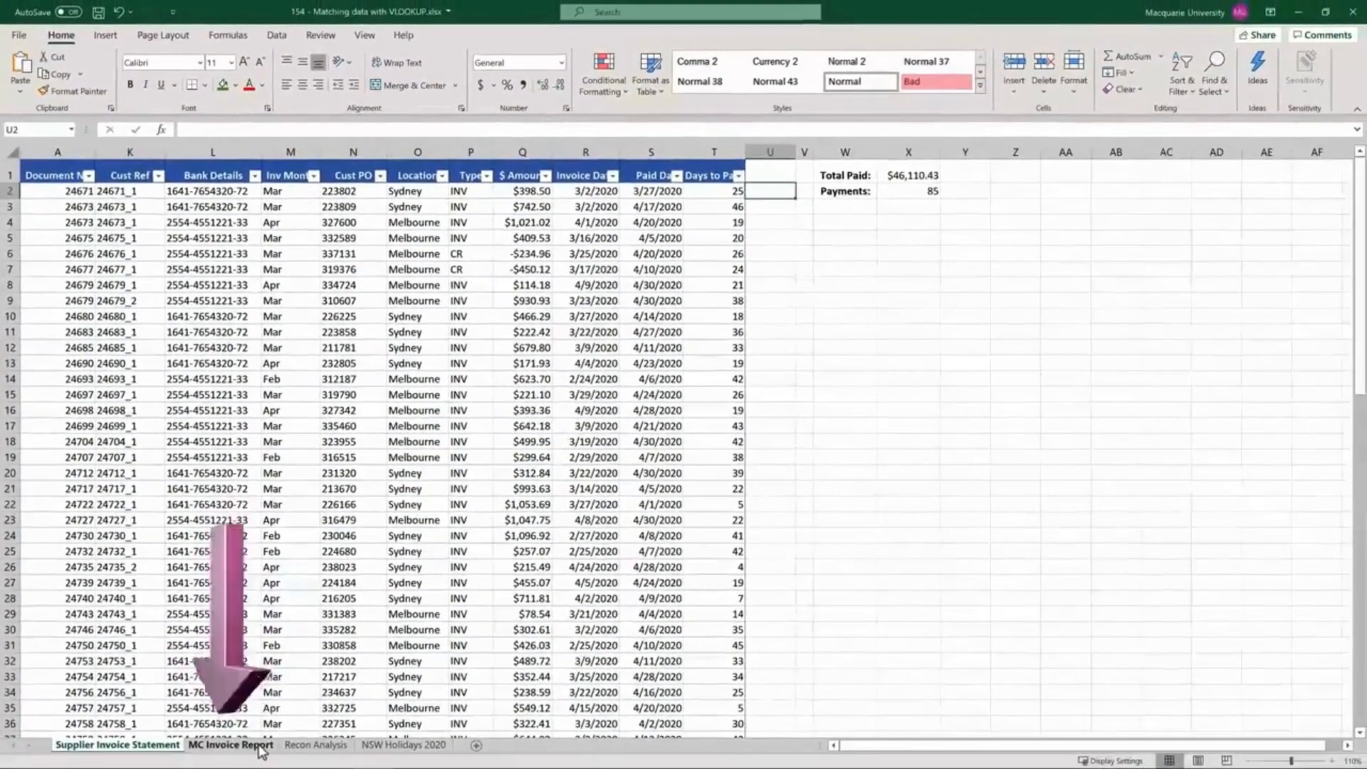
left_click(260, 749)
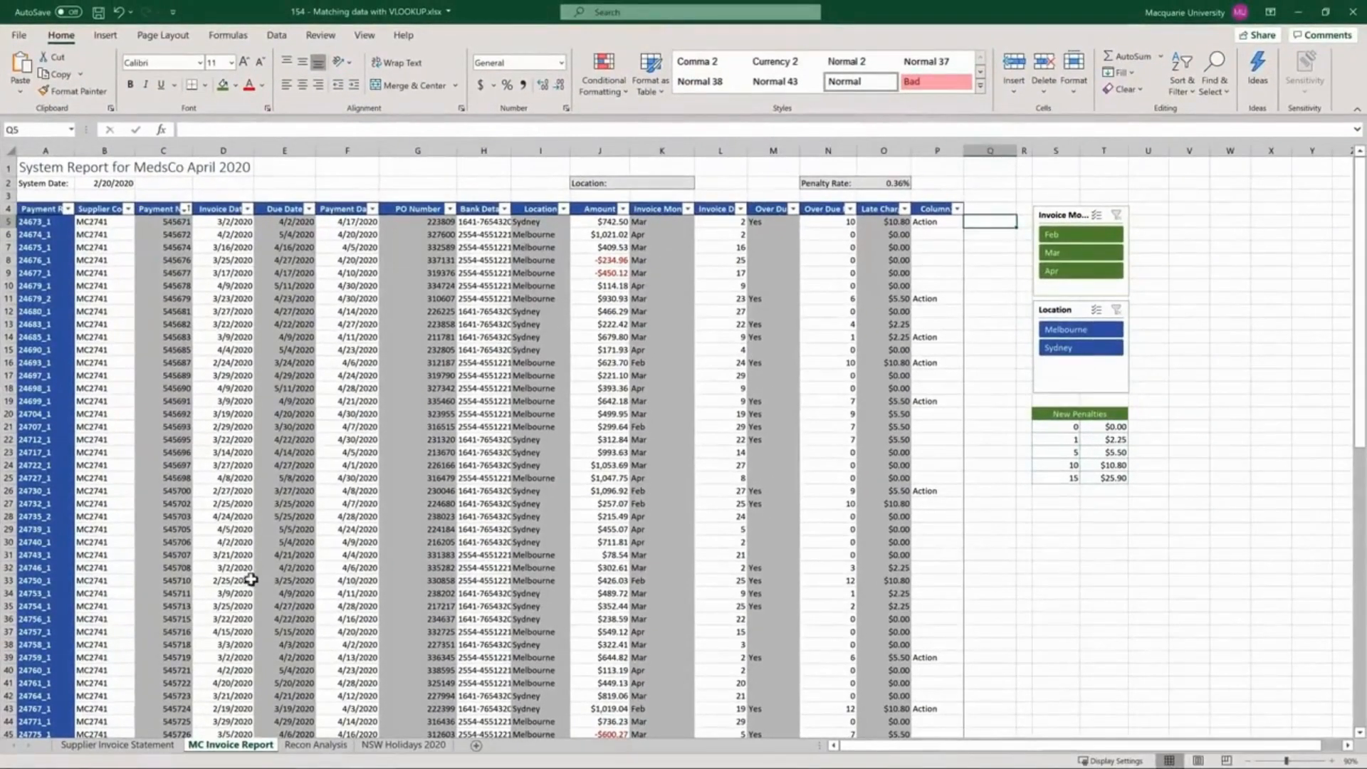
In U2 of the Supplier Invoice Statement sheet, begin a VLOOKUP of [@[Cust Ref]] in tbl_MC with column index 10
left_click(135, 745)
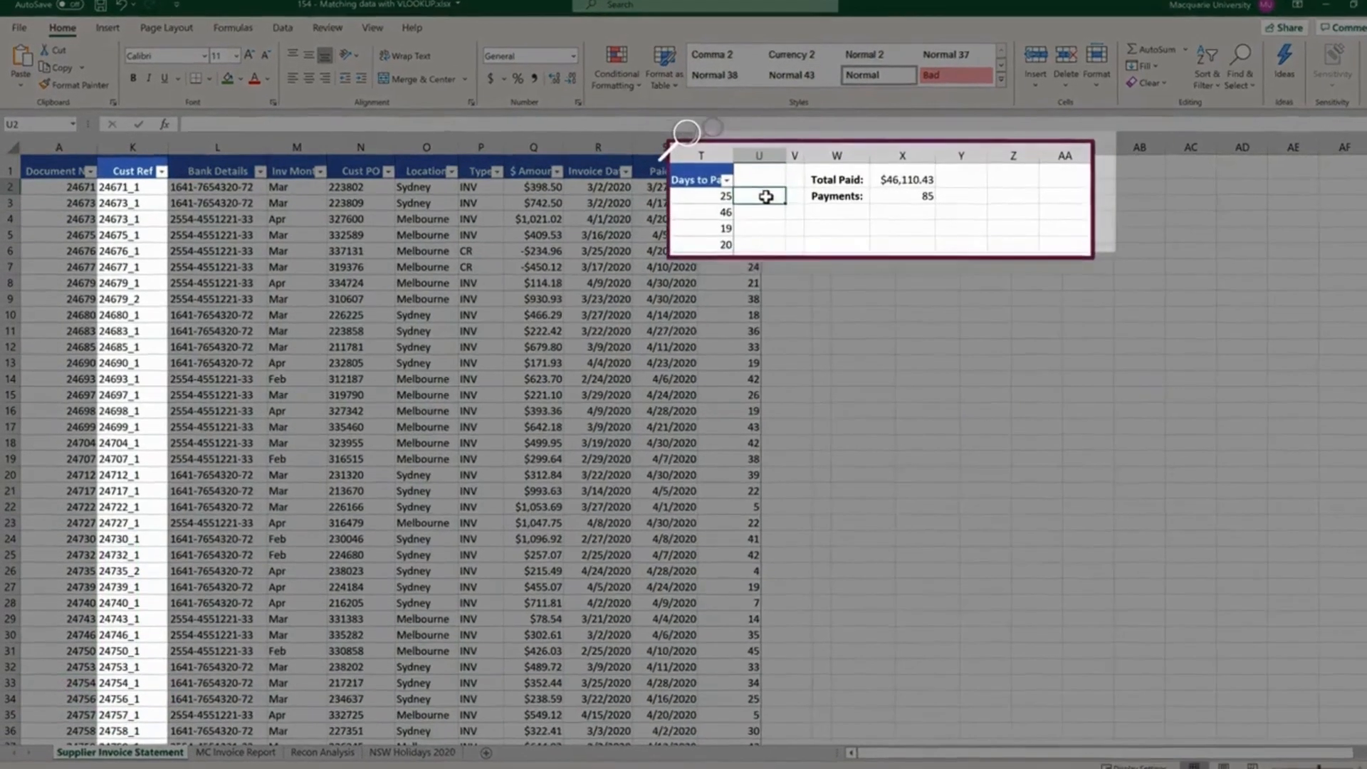
type("=vl")
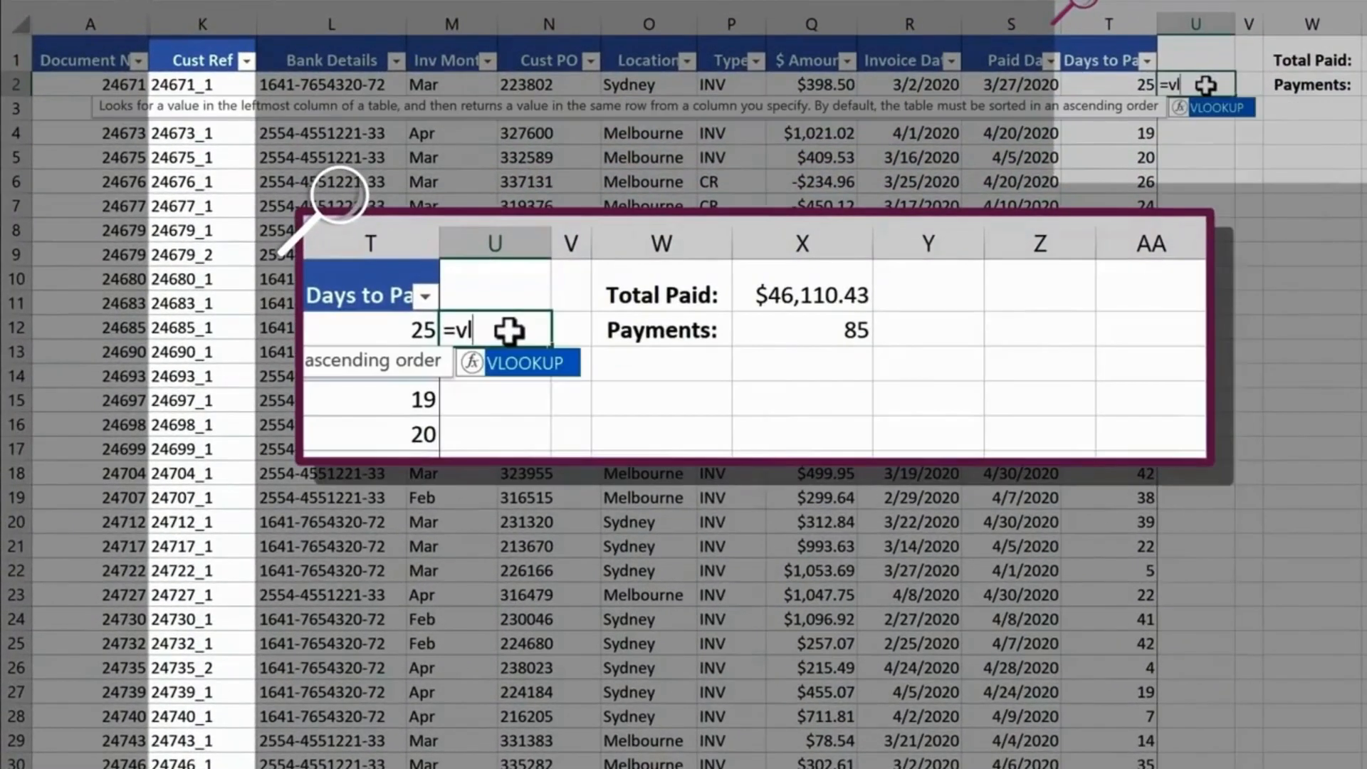
key("Tab")
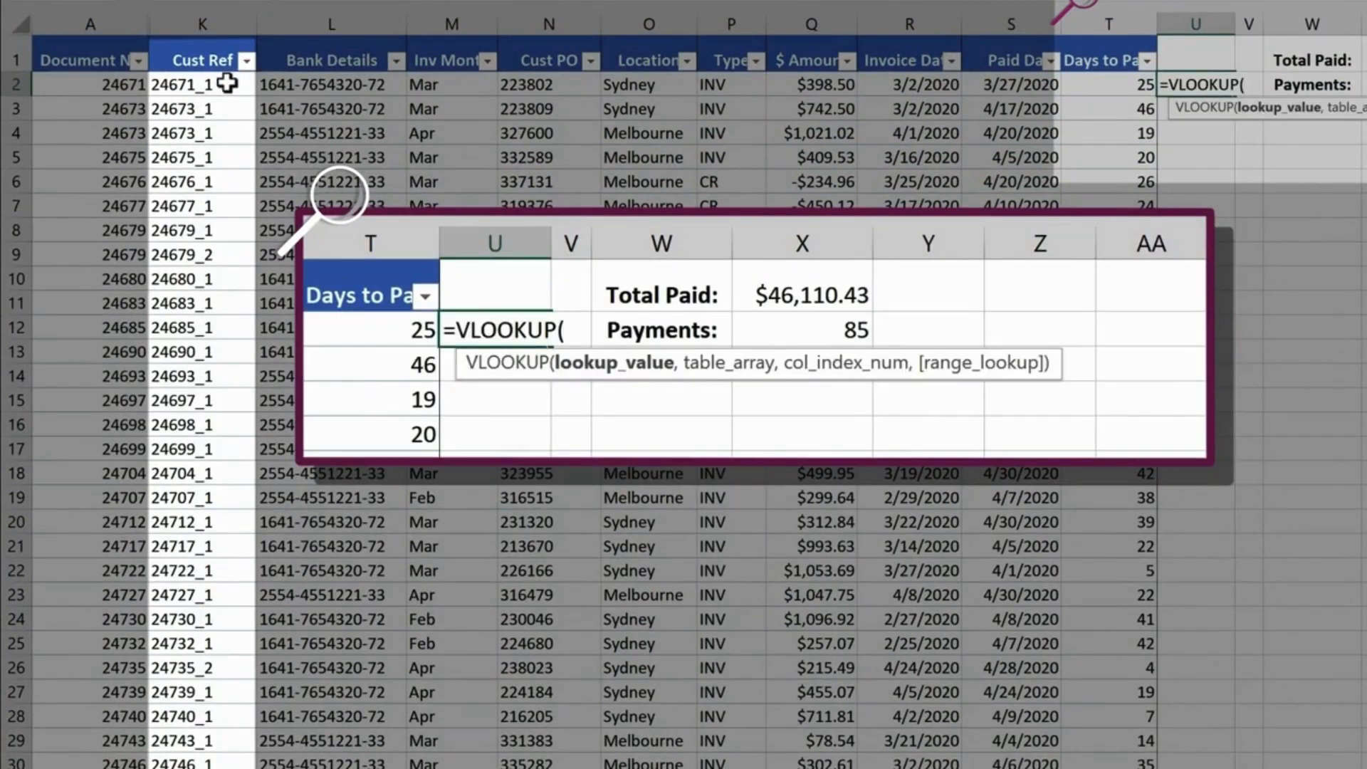
left_click(226, 83)
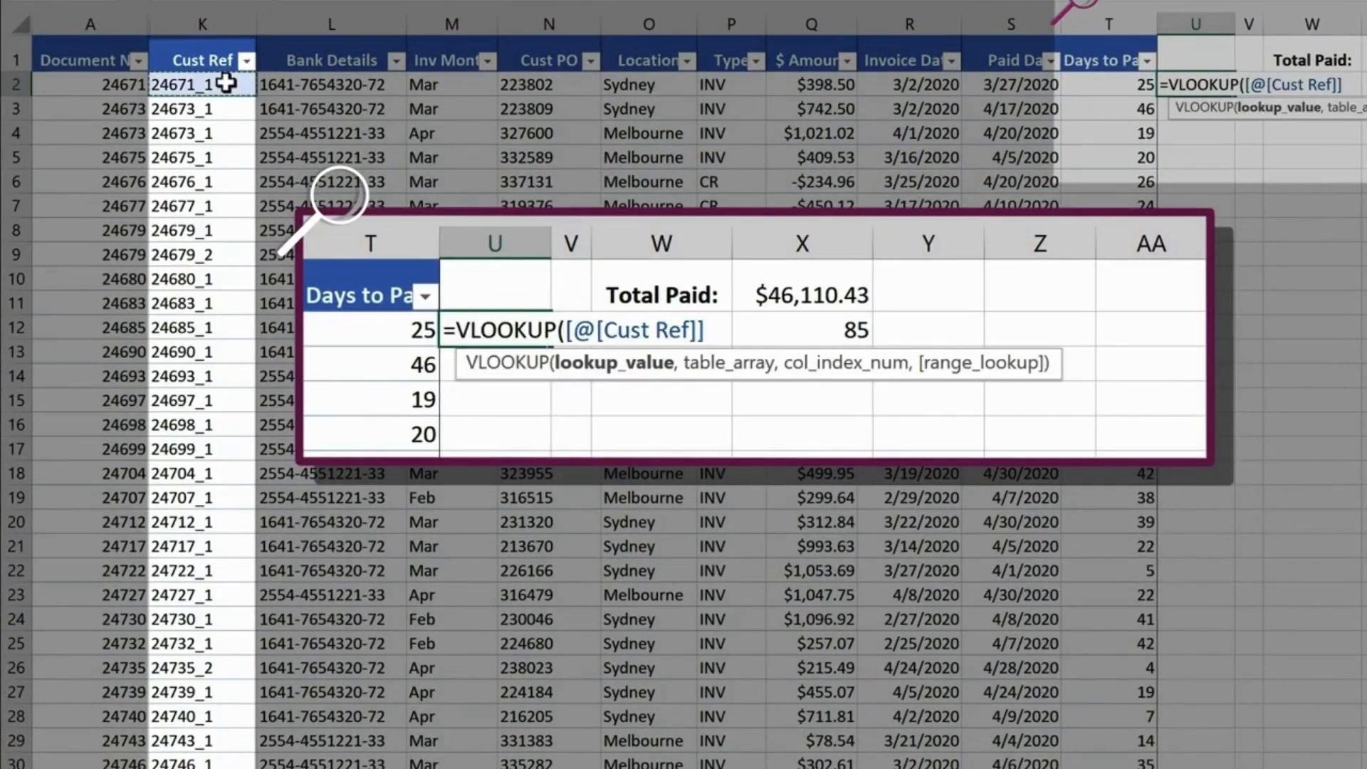
type(",tbl")
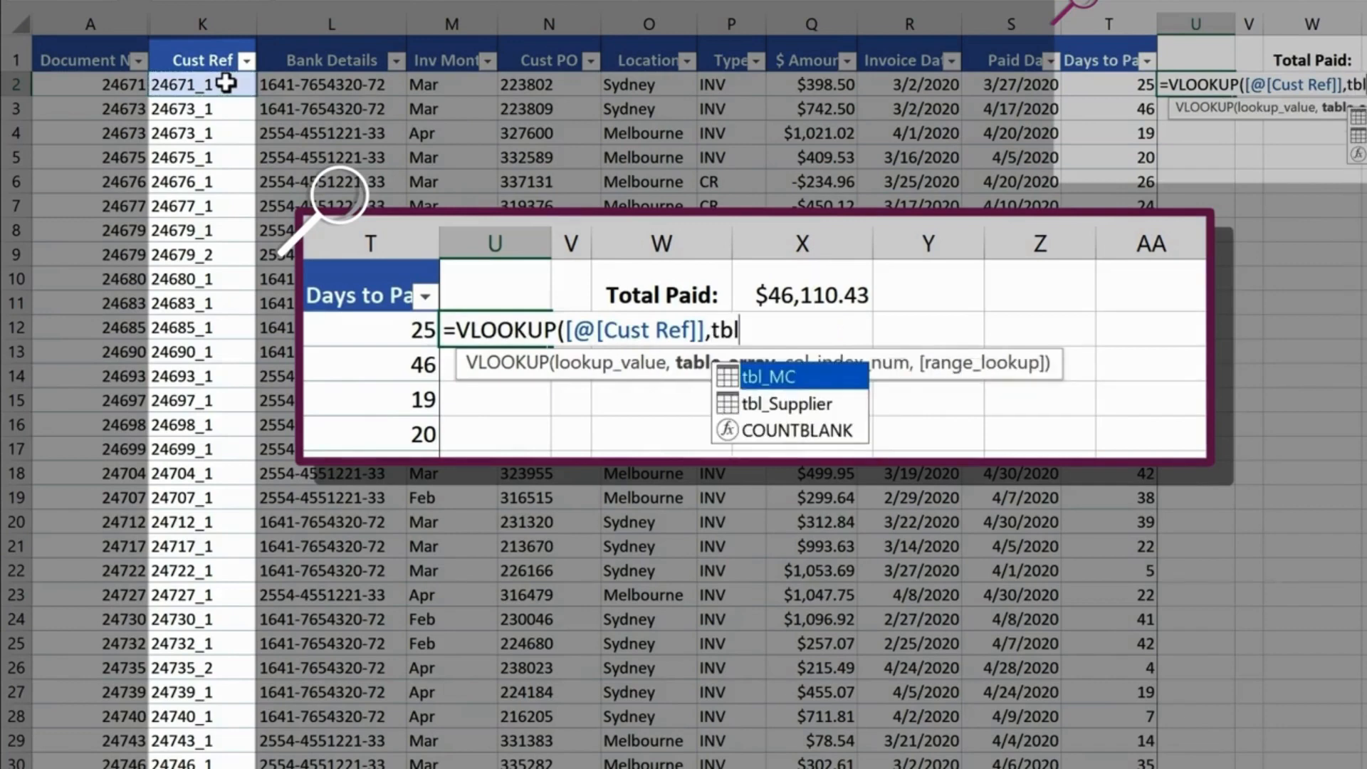
key("Tab")
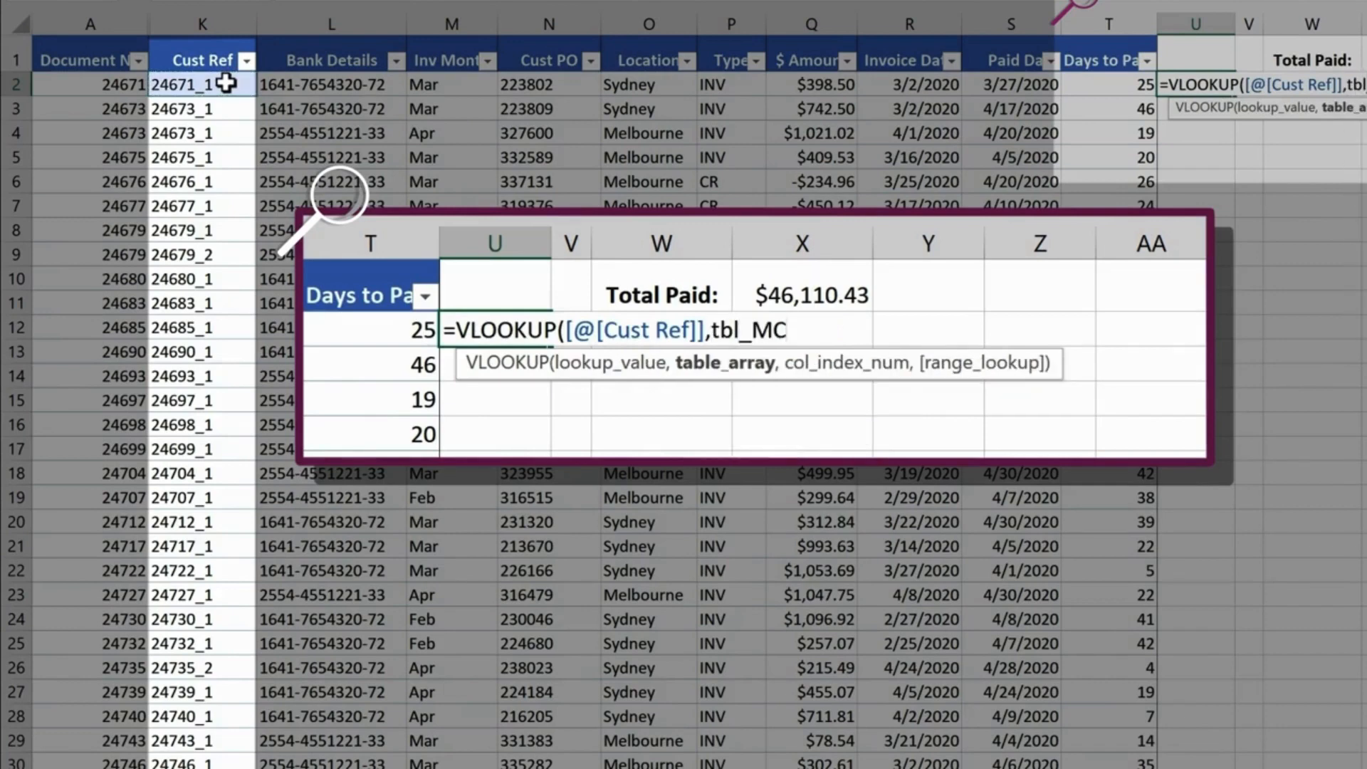
type(",")
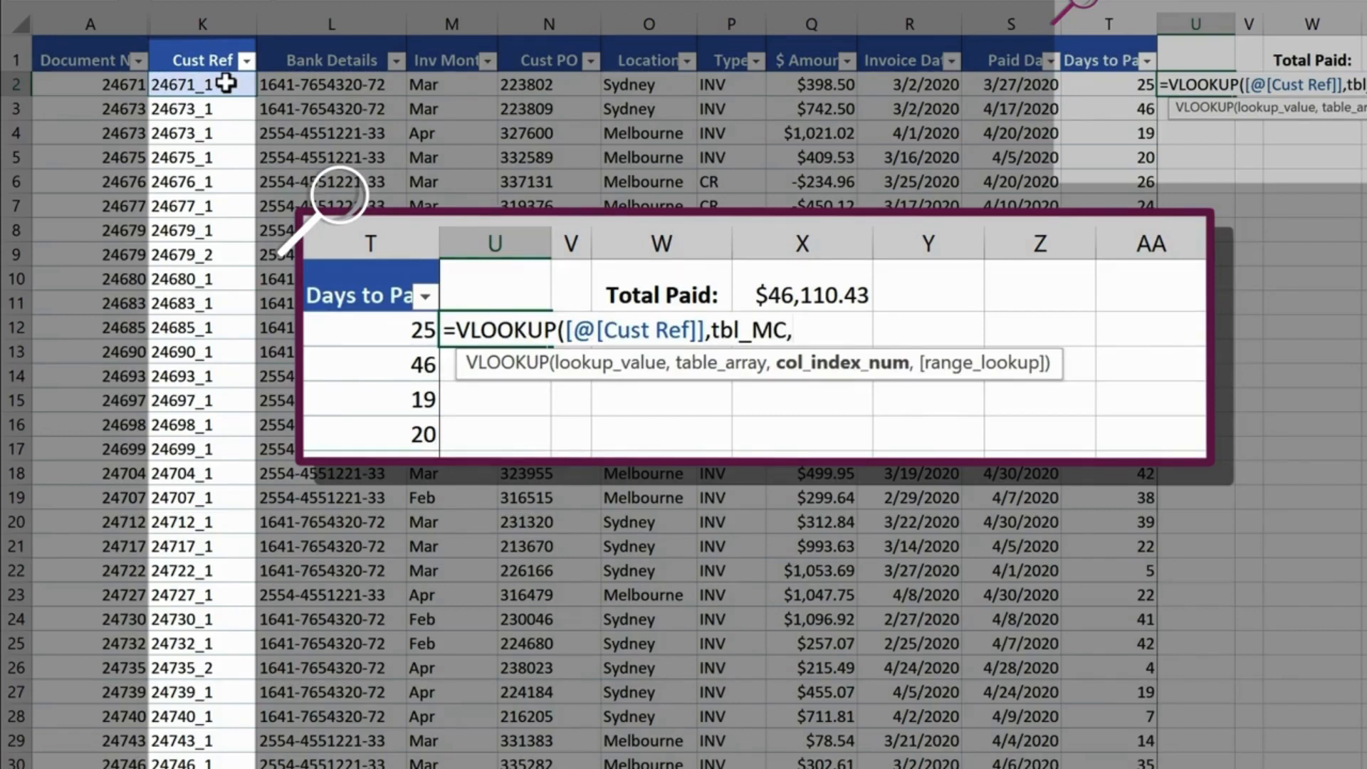
type("10,")
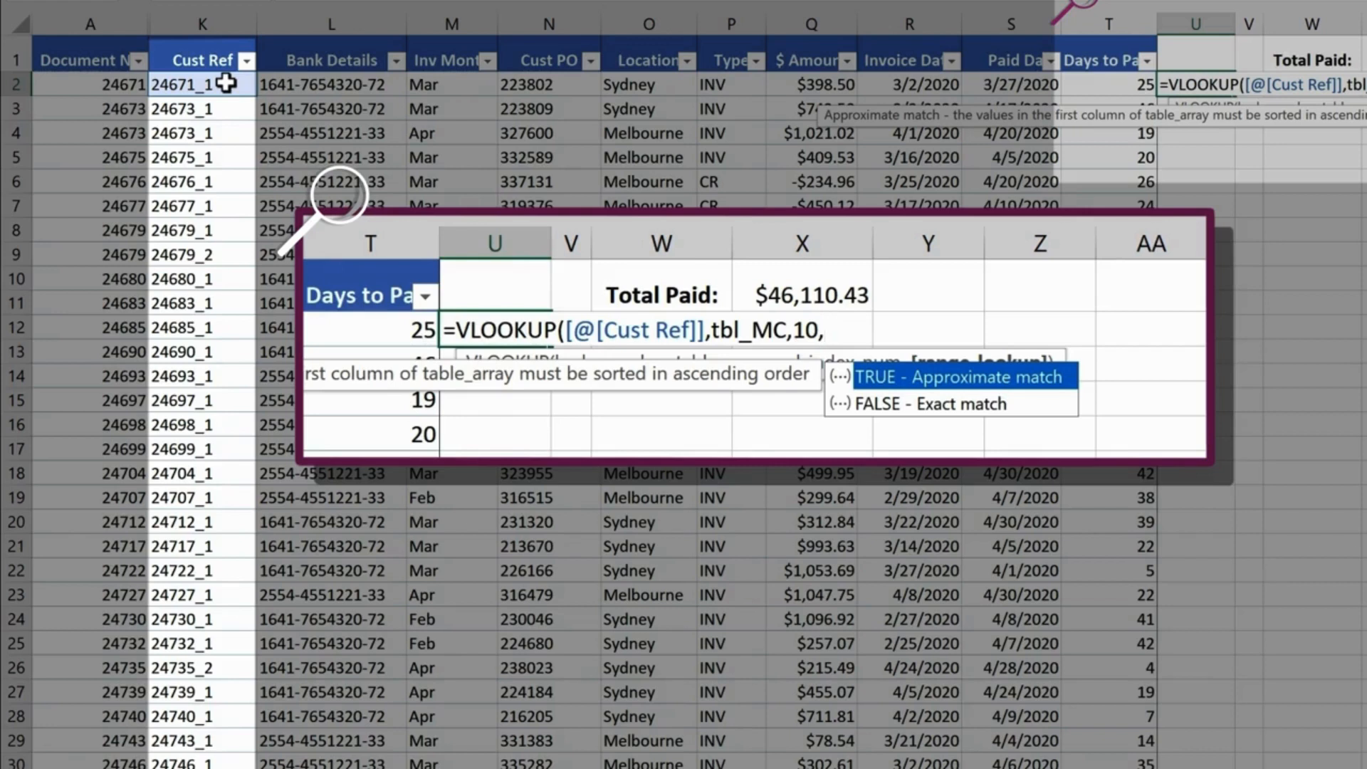
double_click(899, 406)
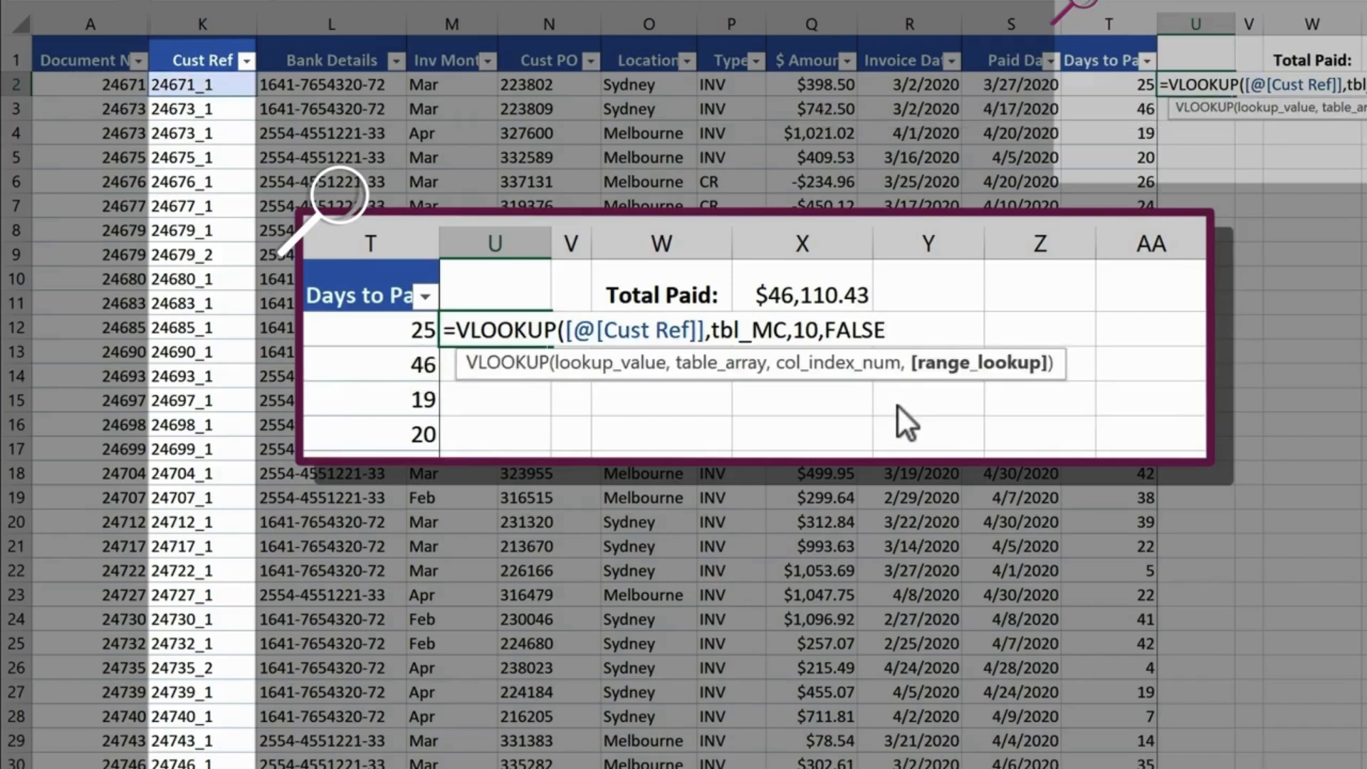
key("BackSpace")
key("BackSpace")
key("BackSpace")
key("BackSpace")
key("BackSpace")
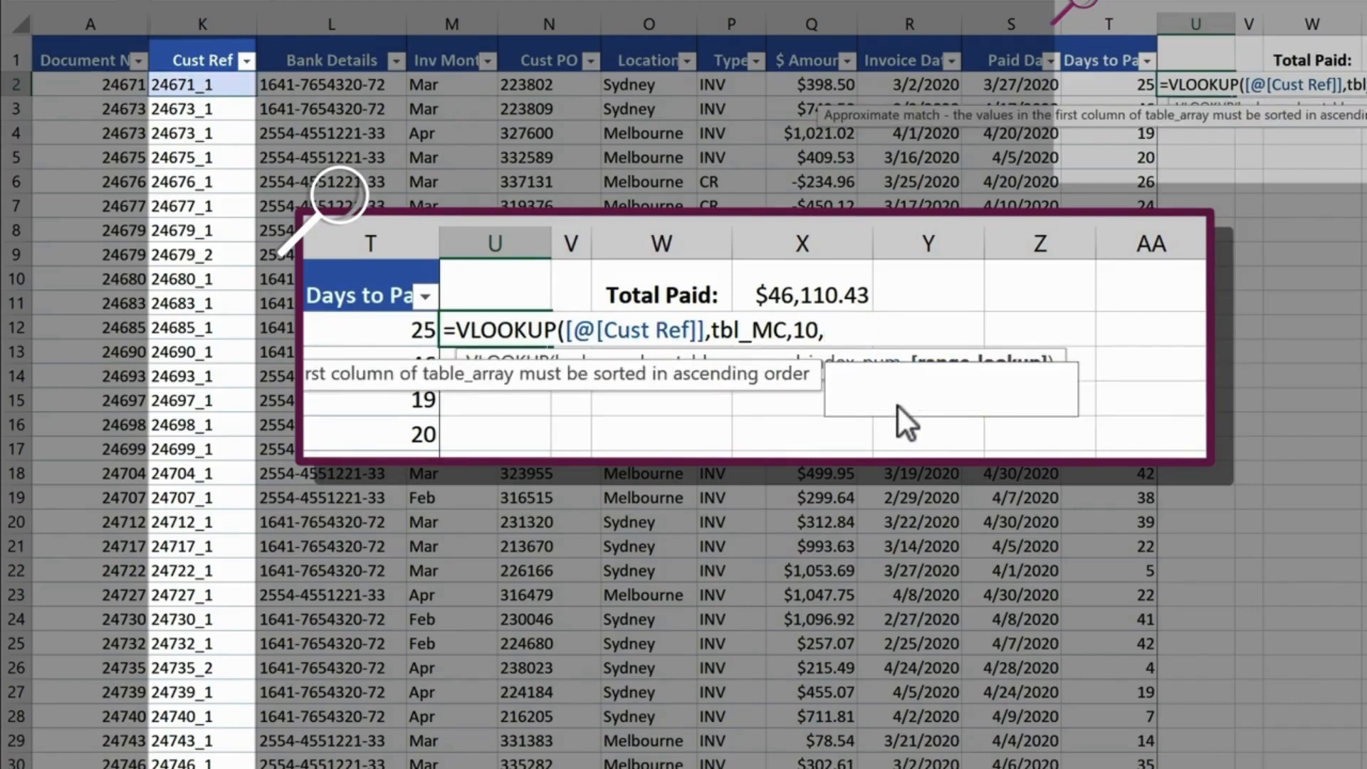
Finish the VLOOKUP formula with 0 for an exact match and enter it
type("0")
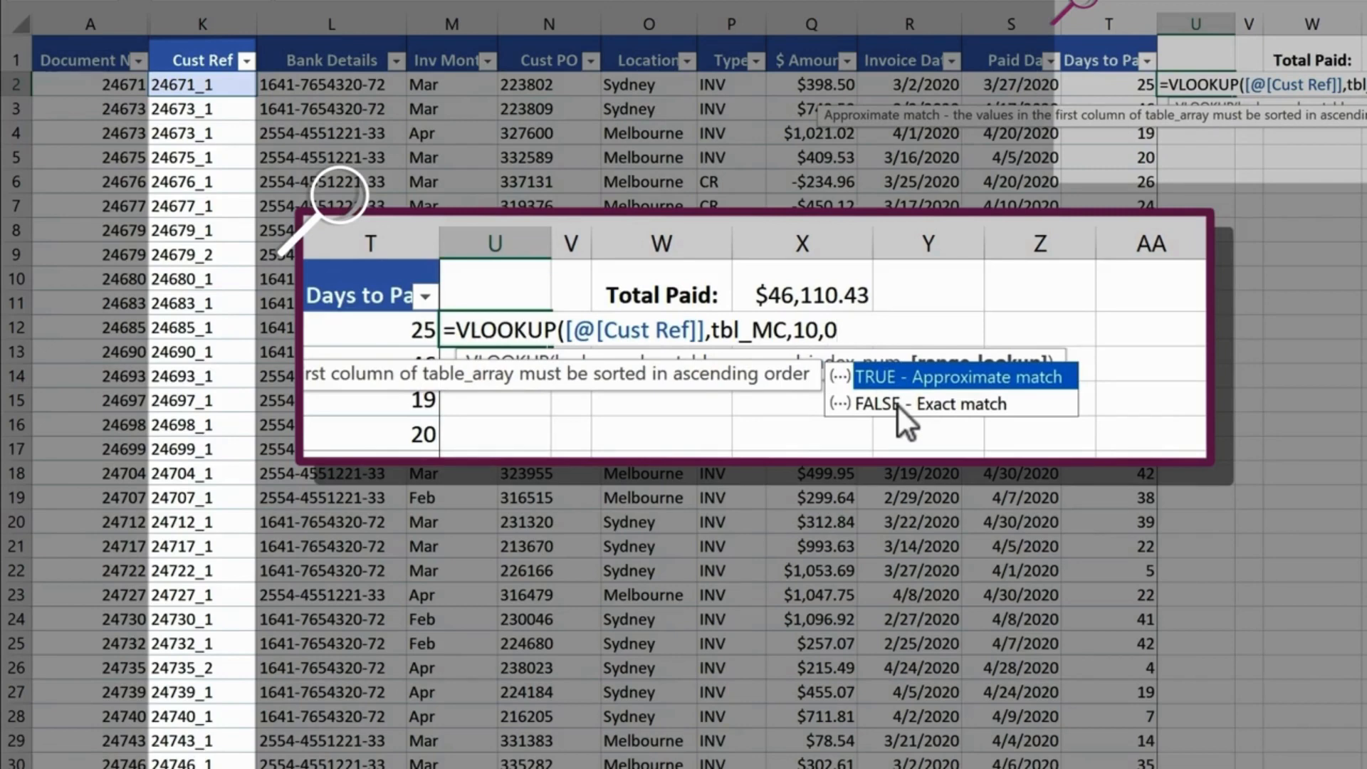
key("Return")
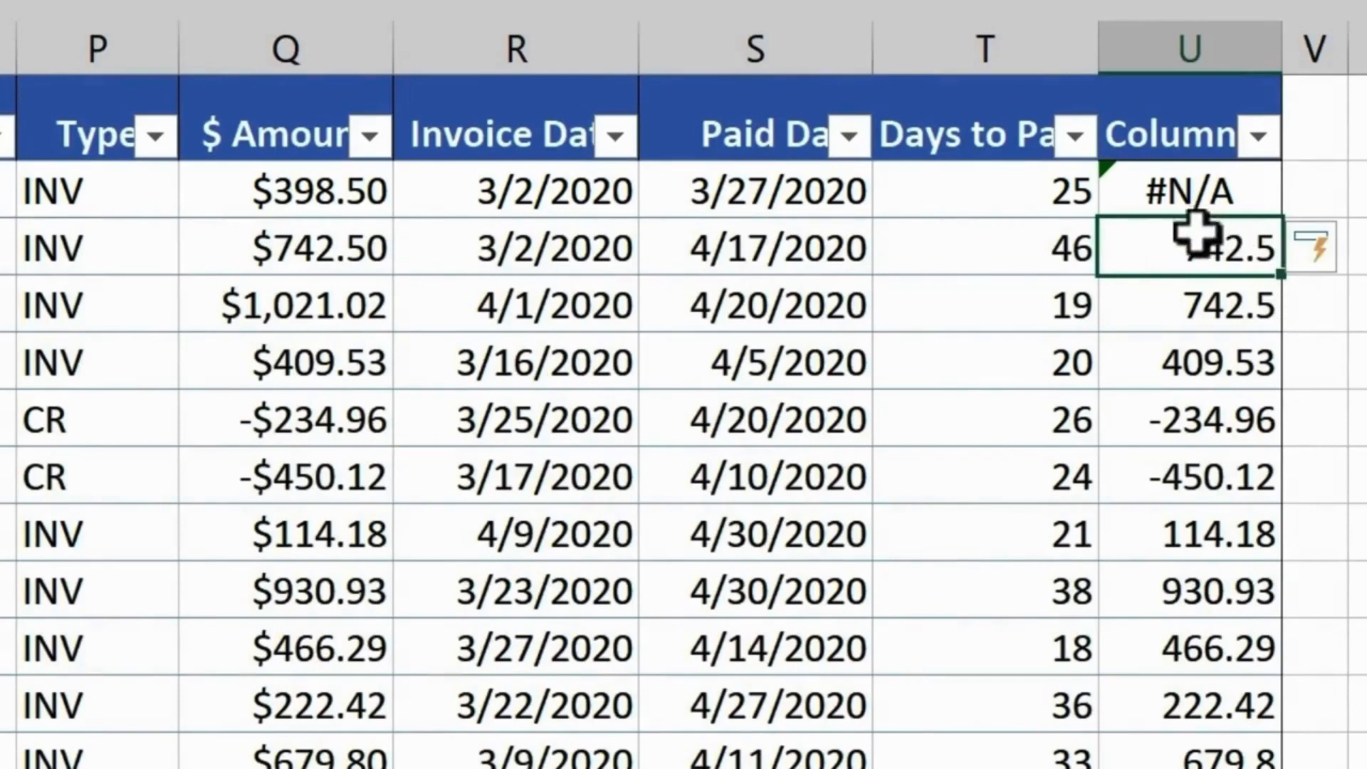
Edit the formula in U2 to subtract the VLOOKUP result from [@[$ Amount]]
left_click(1188, 189)
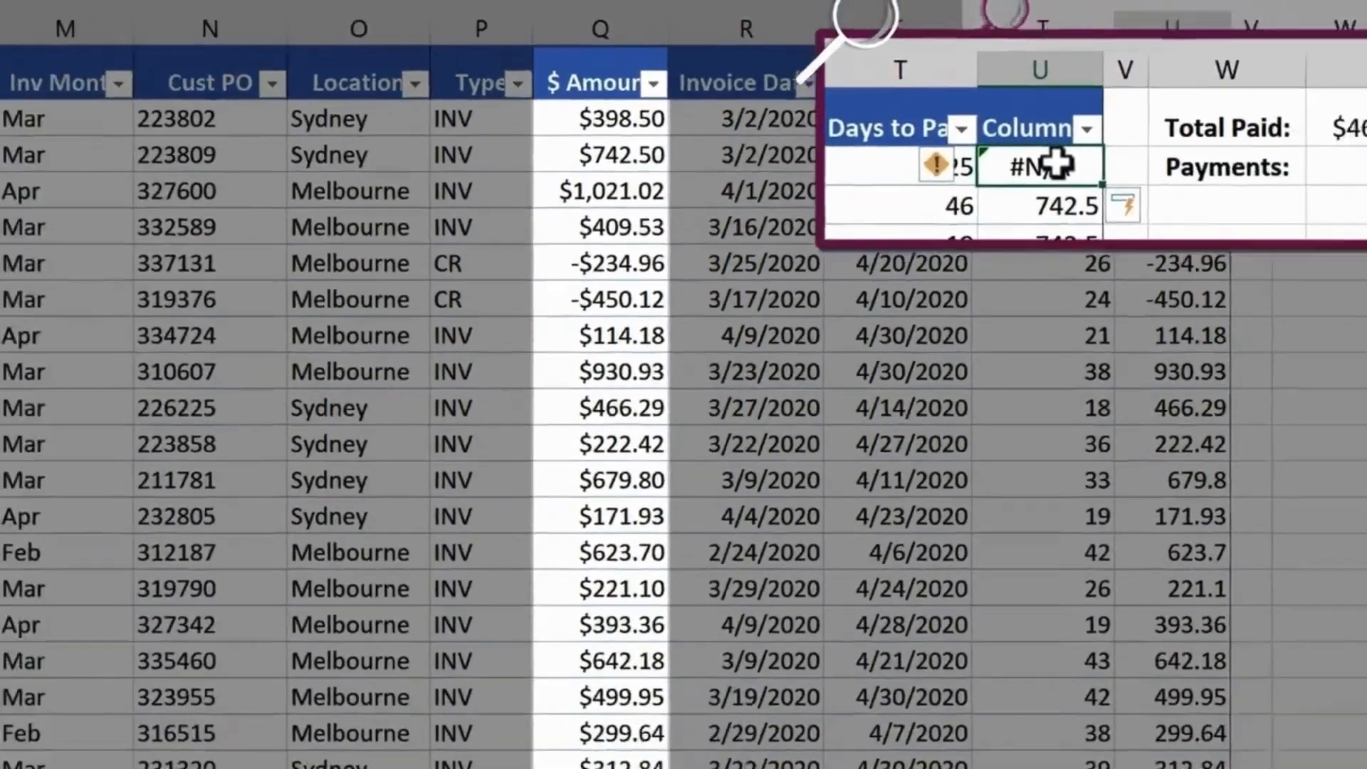
double_click(1190, 158)
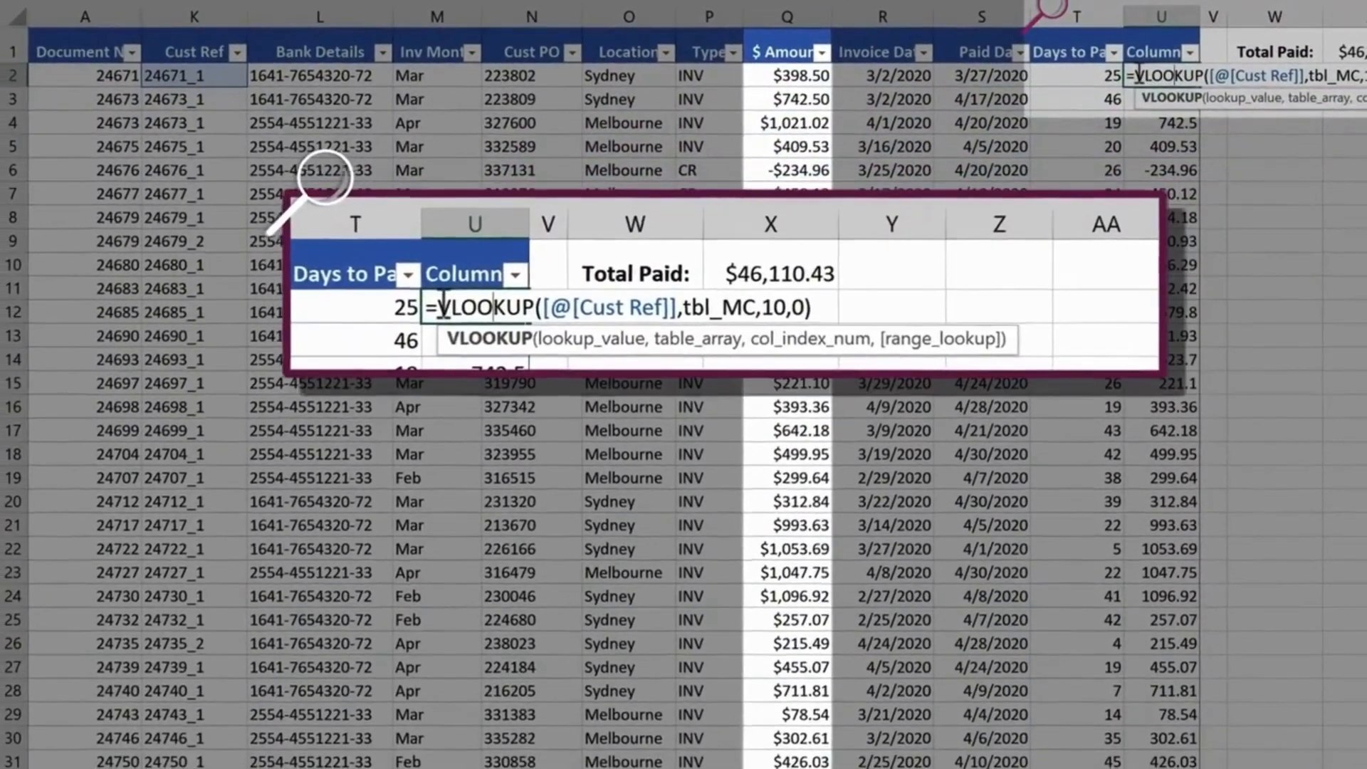
left_click(1139, 71)
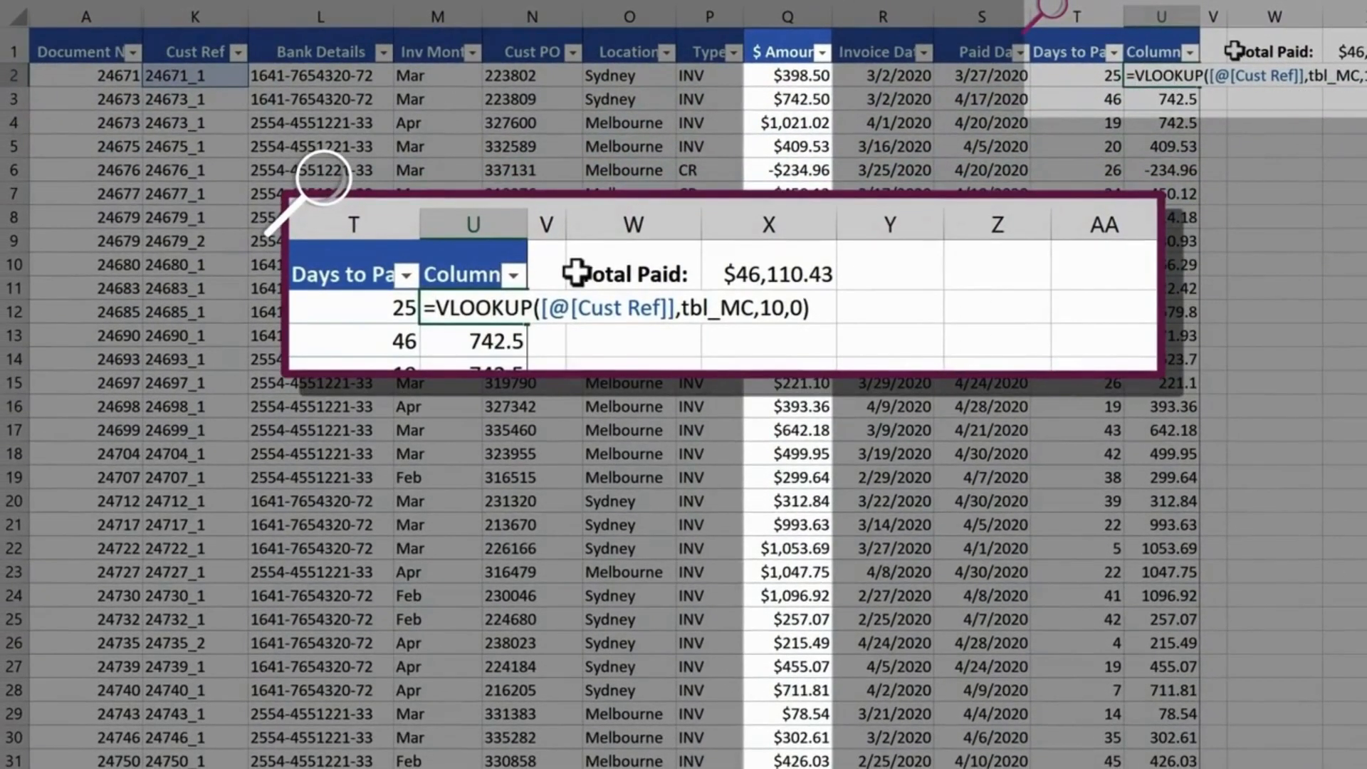
left_click(799, 74)
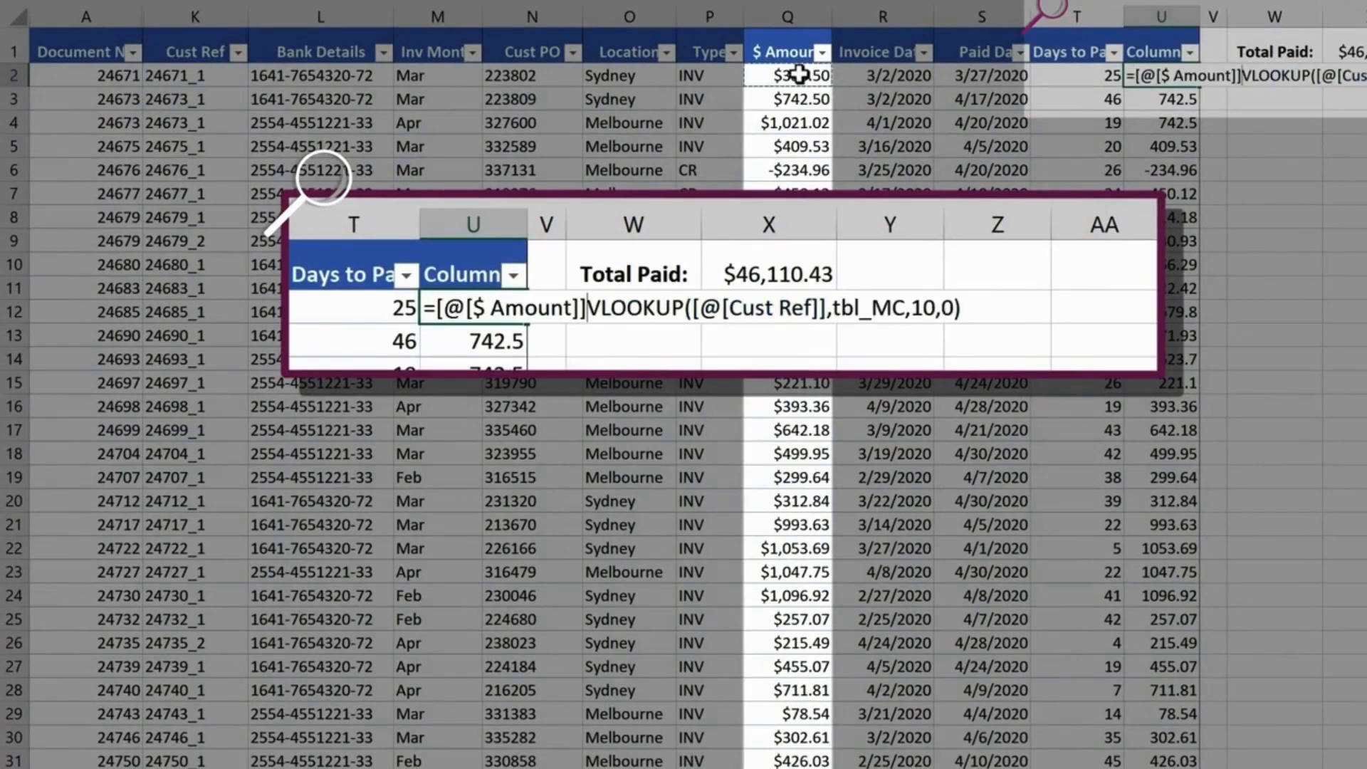
type("-")
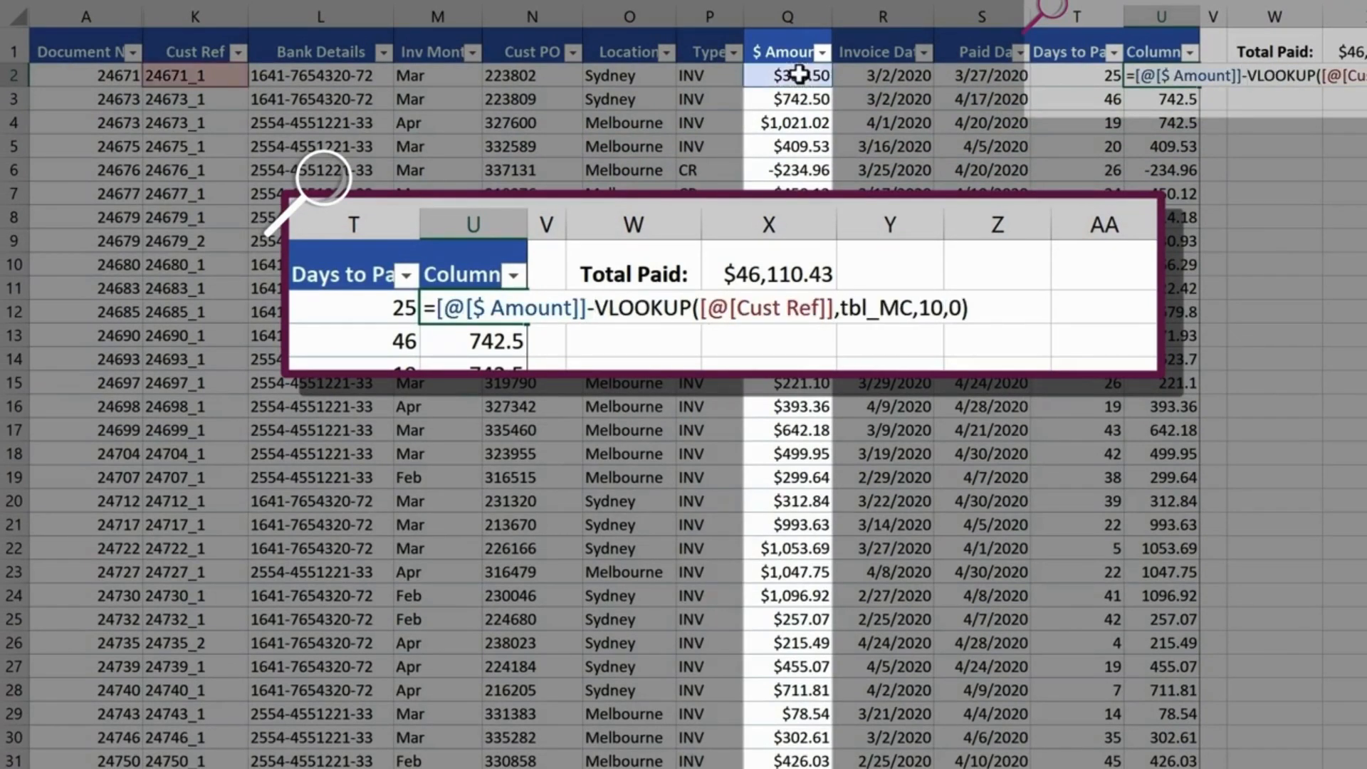
key("Return")
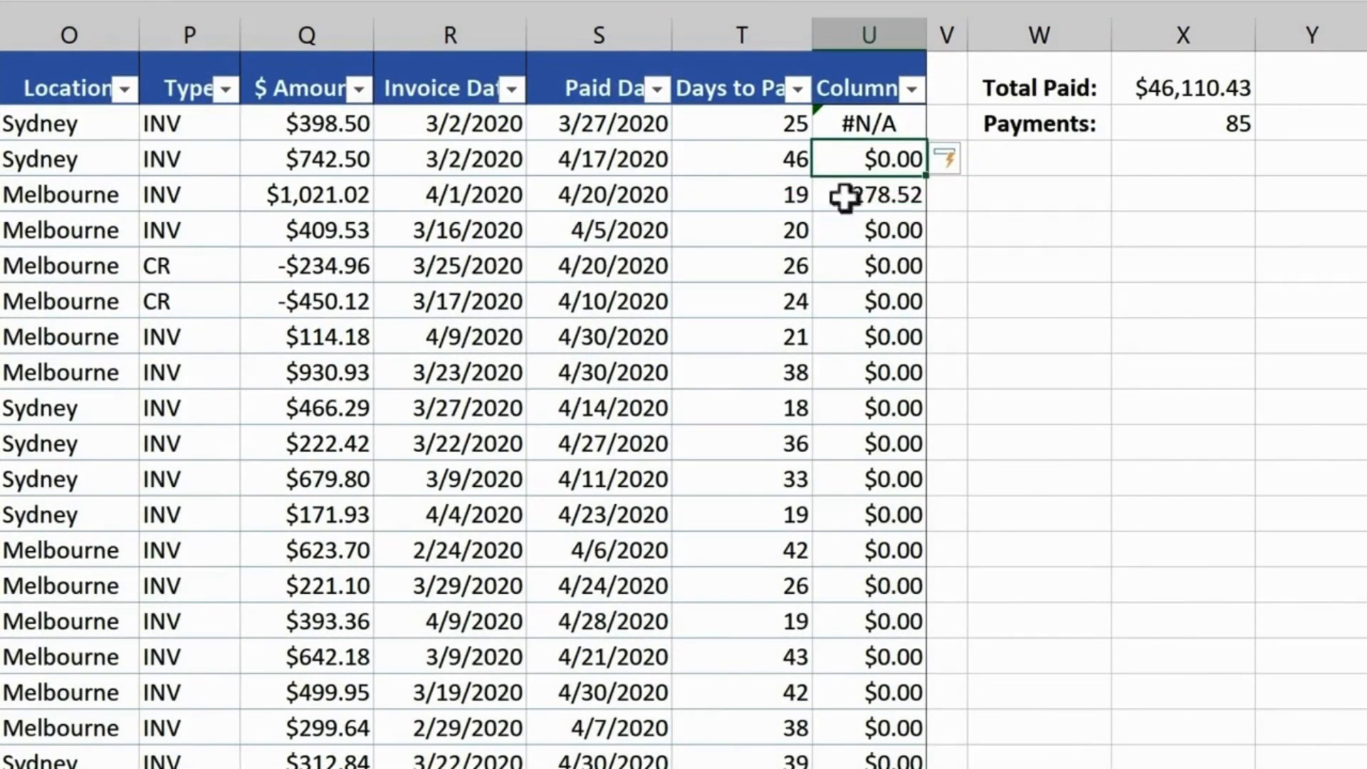
Check the named range on the Cust Ref column, and create a named range for the $ Amount column from its top row
left_click(910, 195)
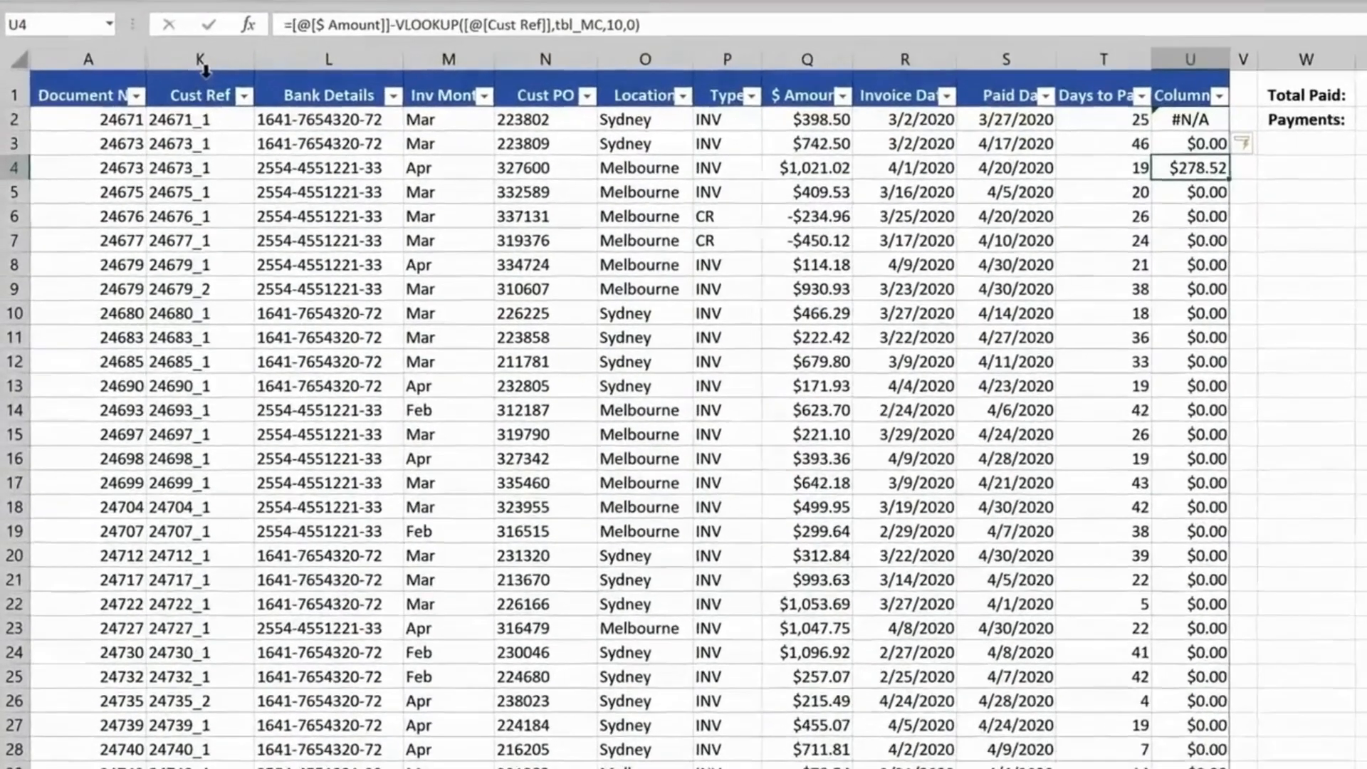
left_click(188, 90)
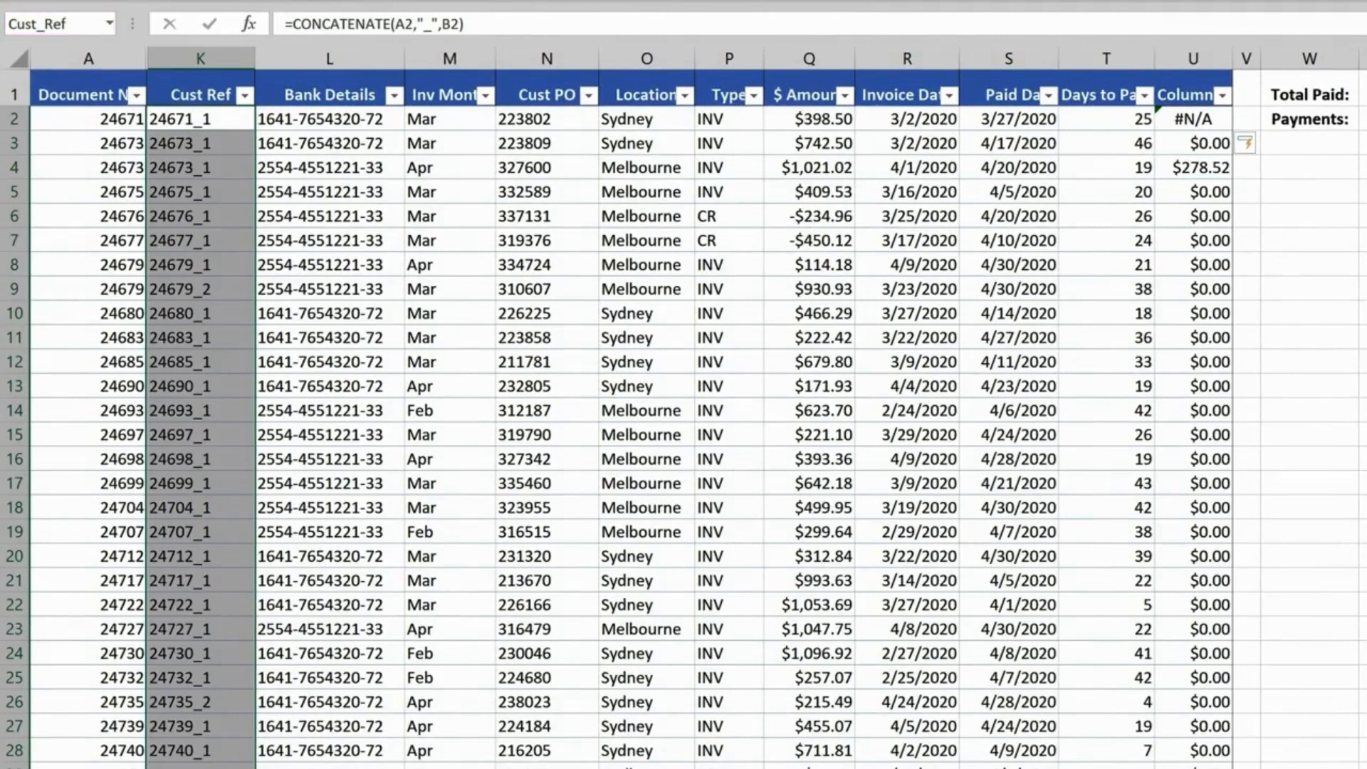
left_click(812, 71)
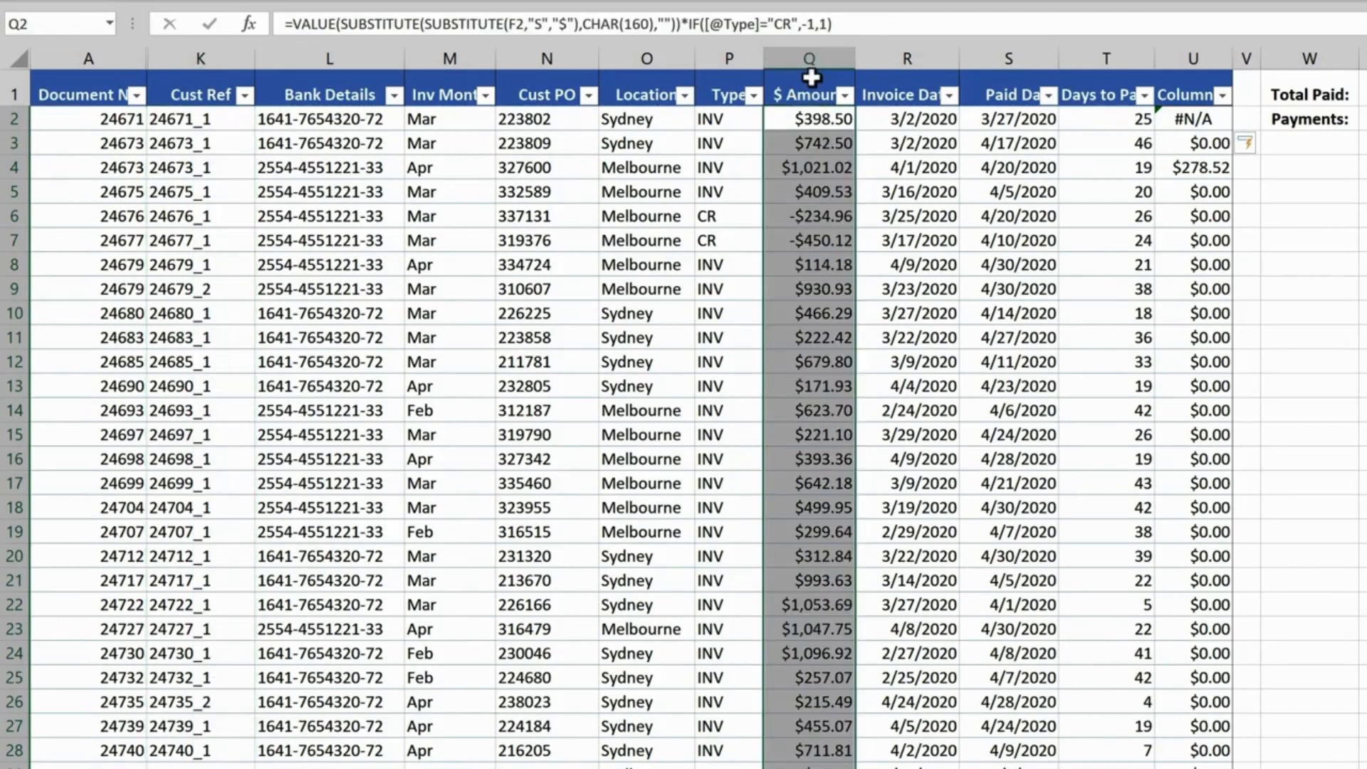
left_click(812, 77)
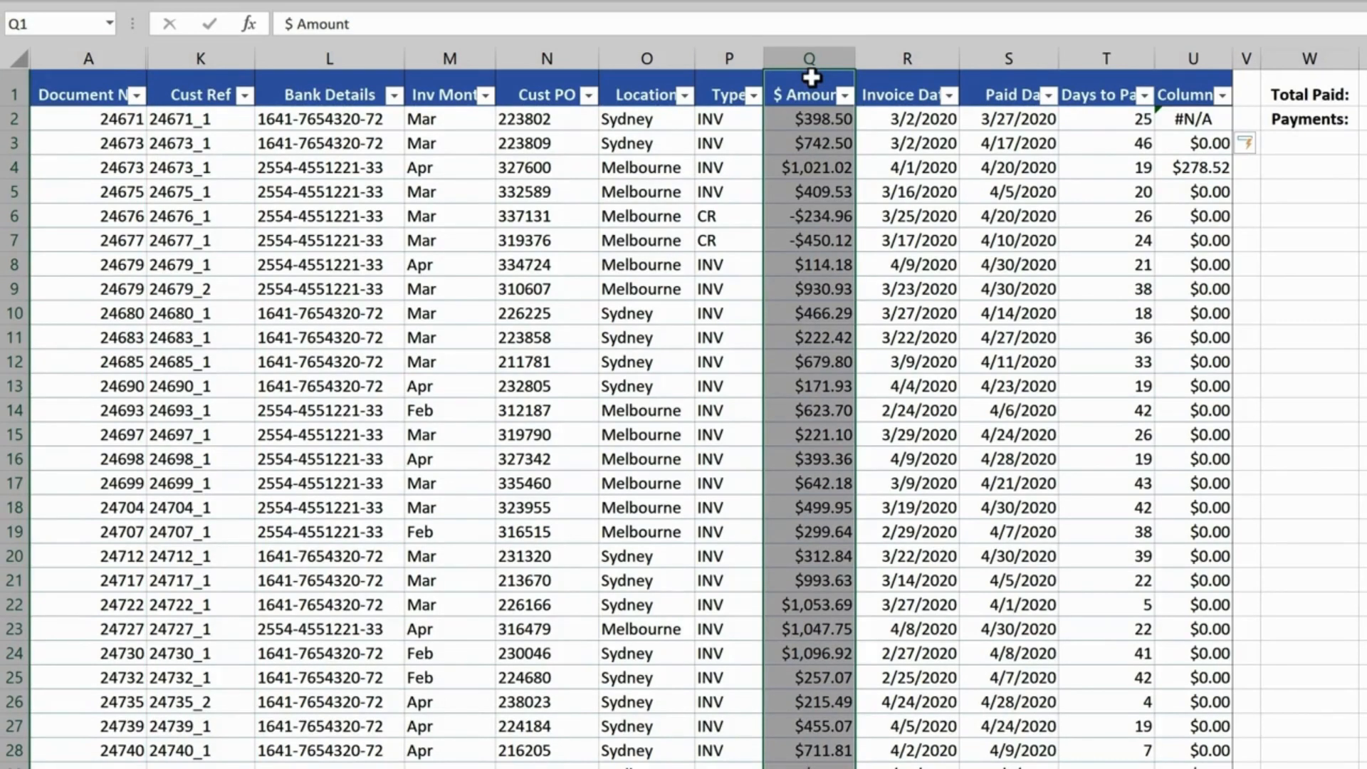
key("ctrl+shift+F3")
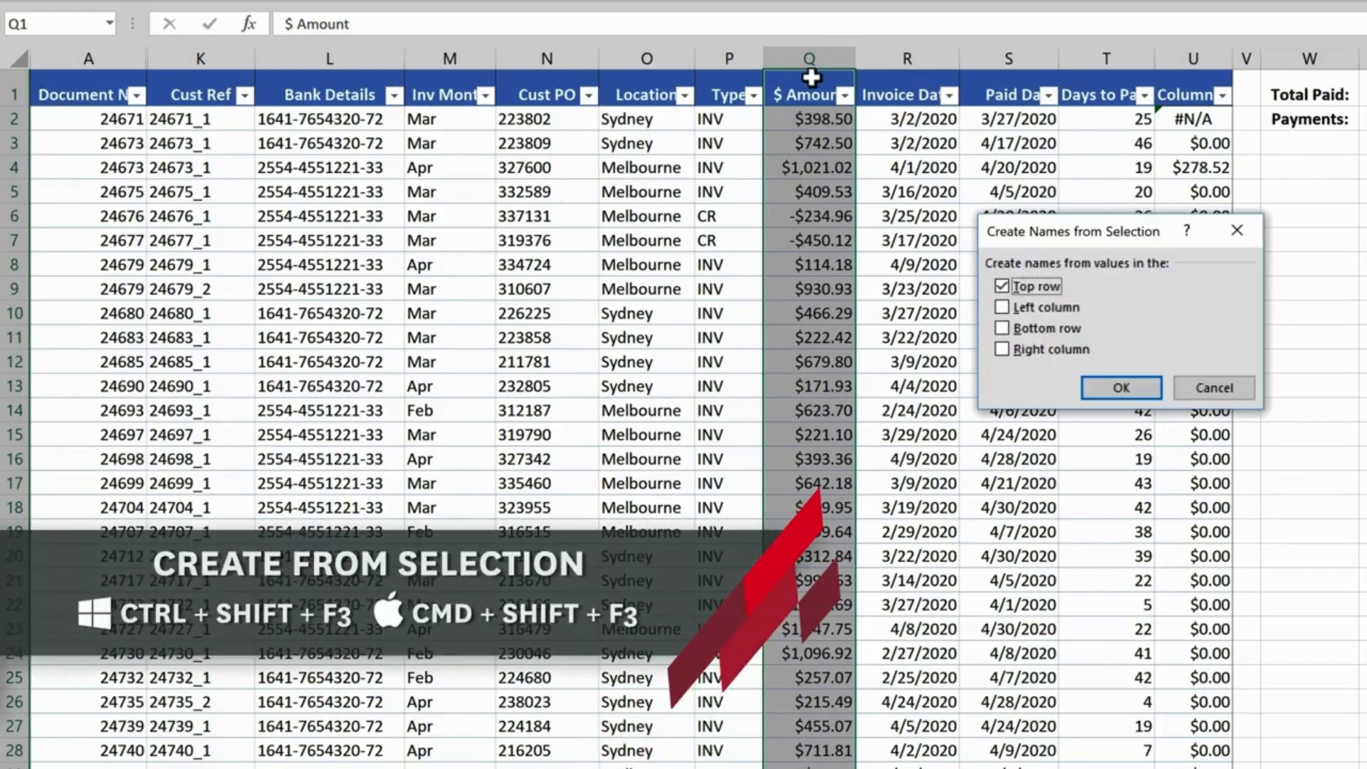
key("Return")
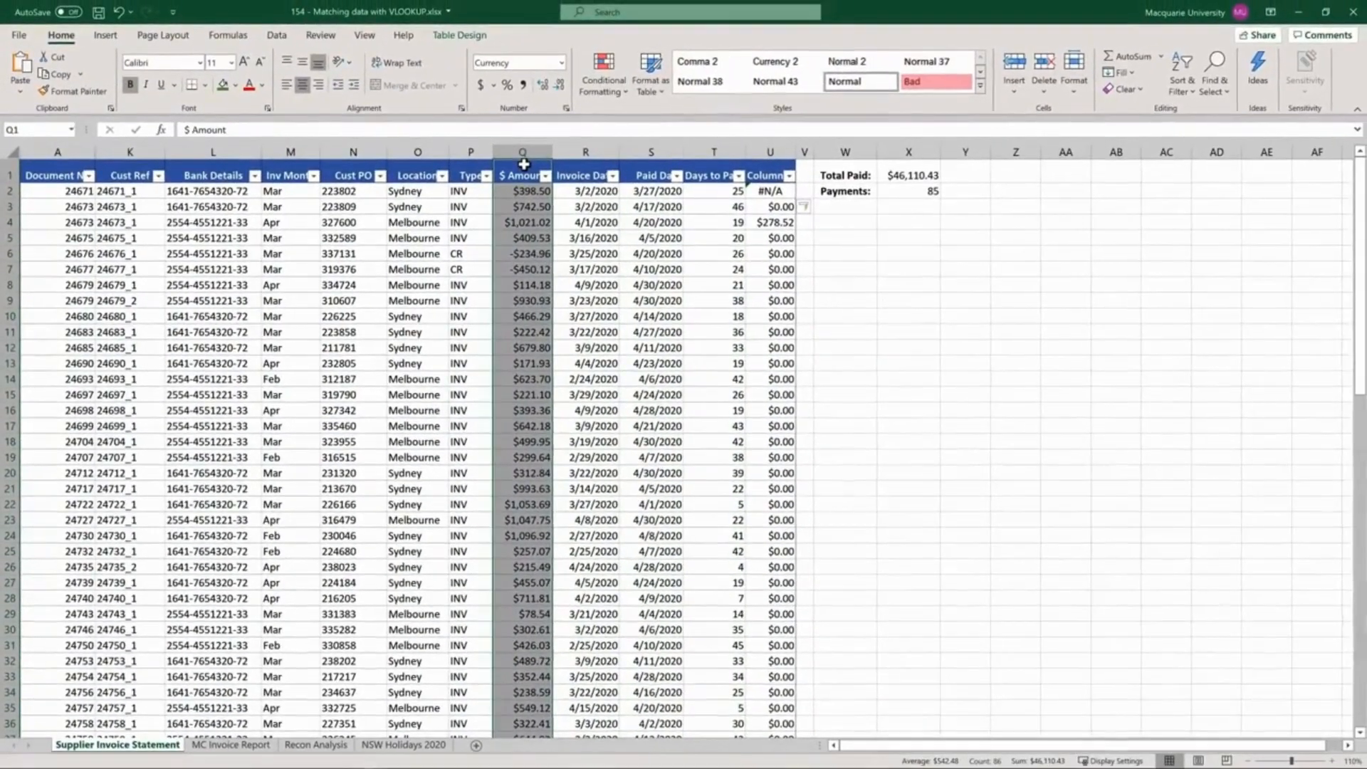
In Q5 of the MC Invoice Report sheet, begin an XLOOKUP of [@[Payment Ref]] with the Cust_Ref named range as lookup array
left_click(247, 744)
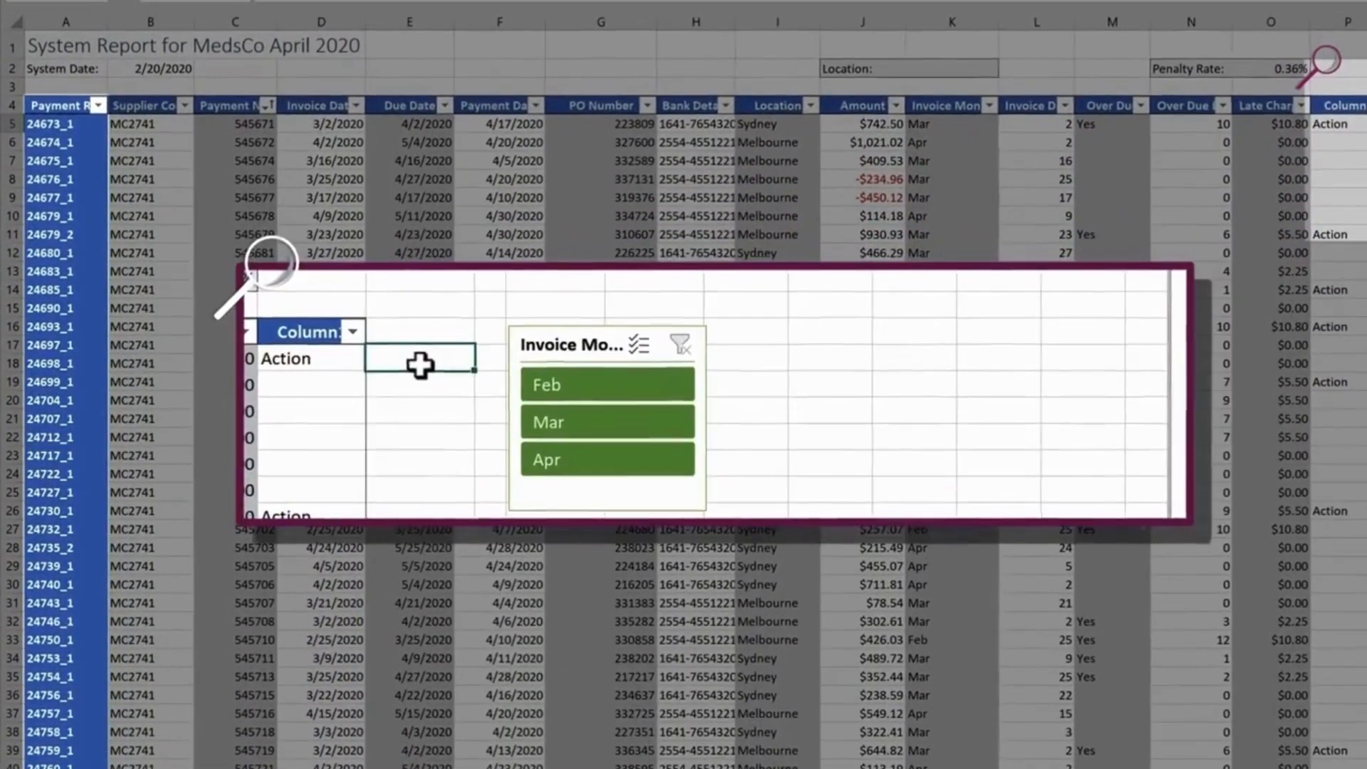
type("=xl")
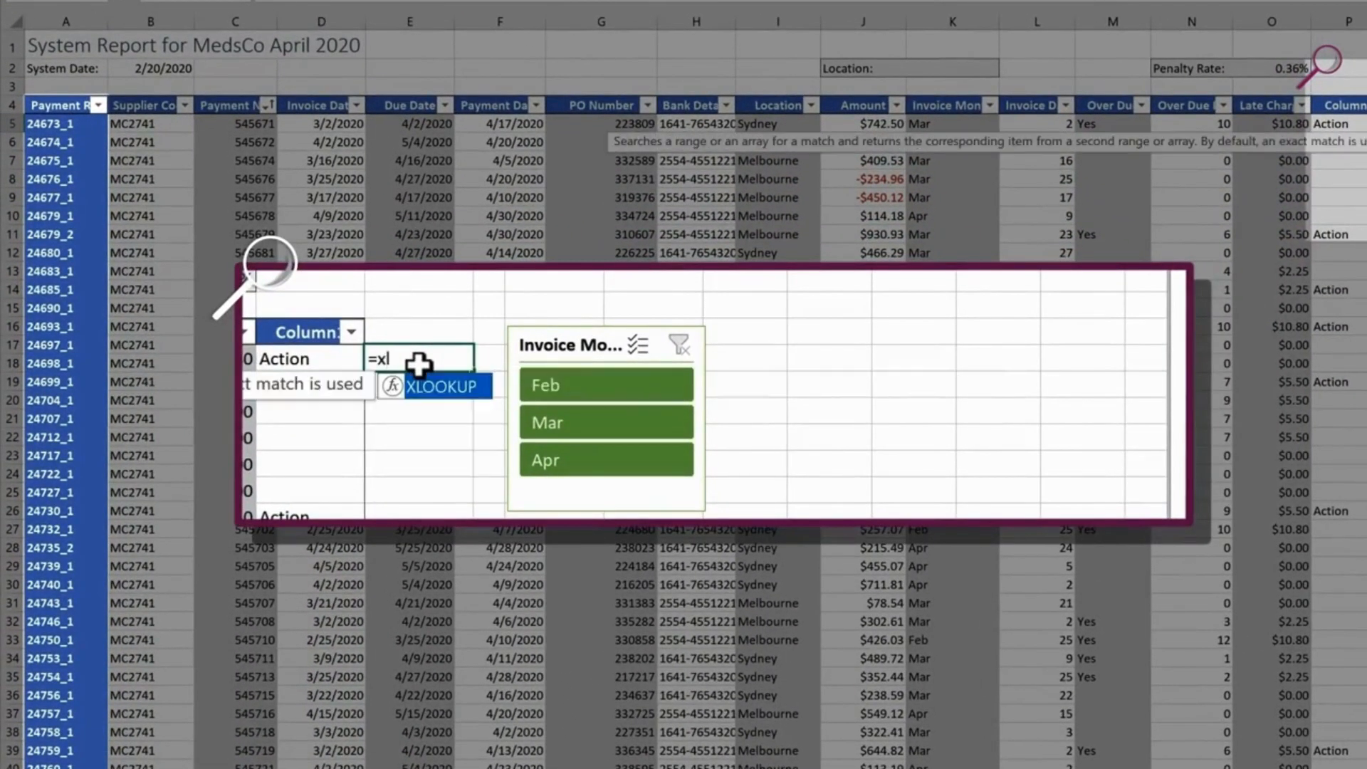
key("Tab")
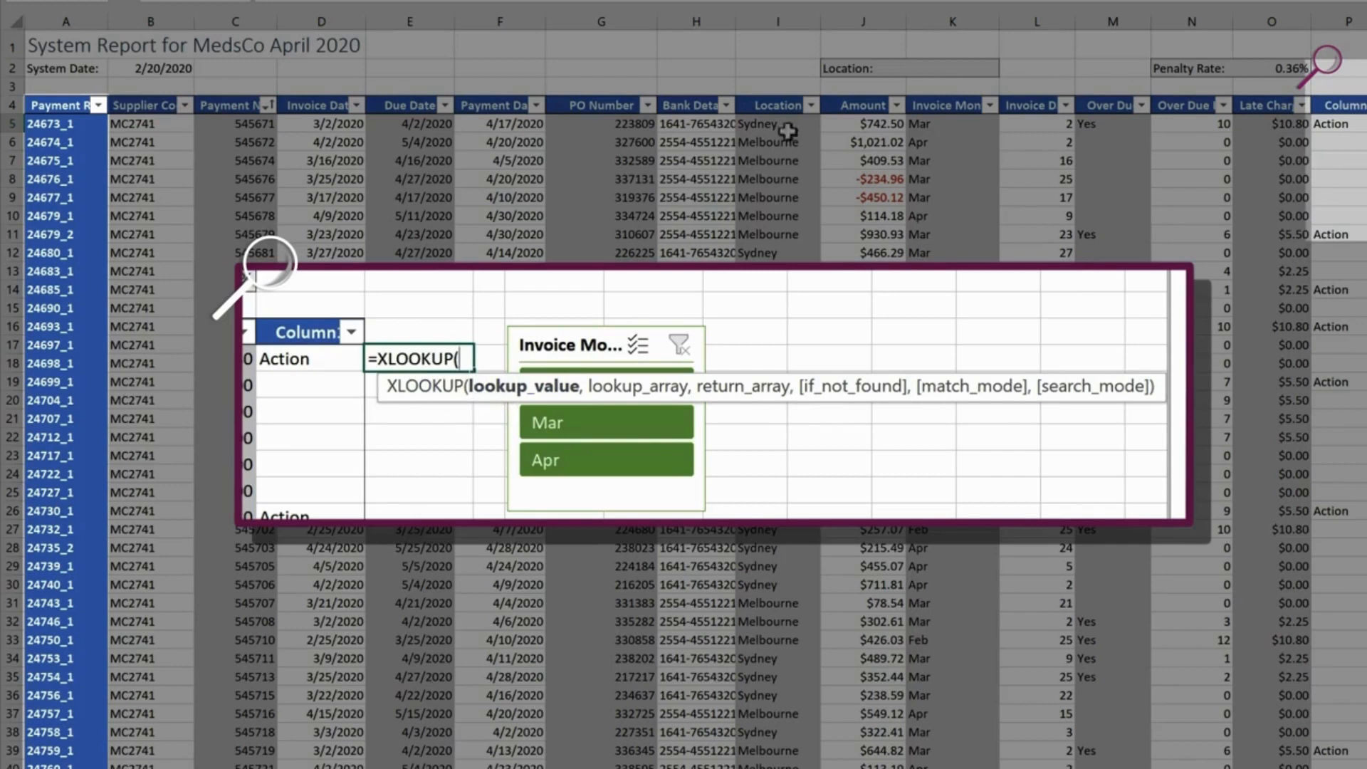
left_click(64, 123)
type(",")
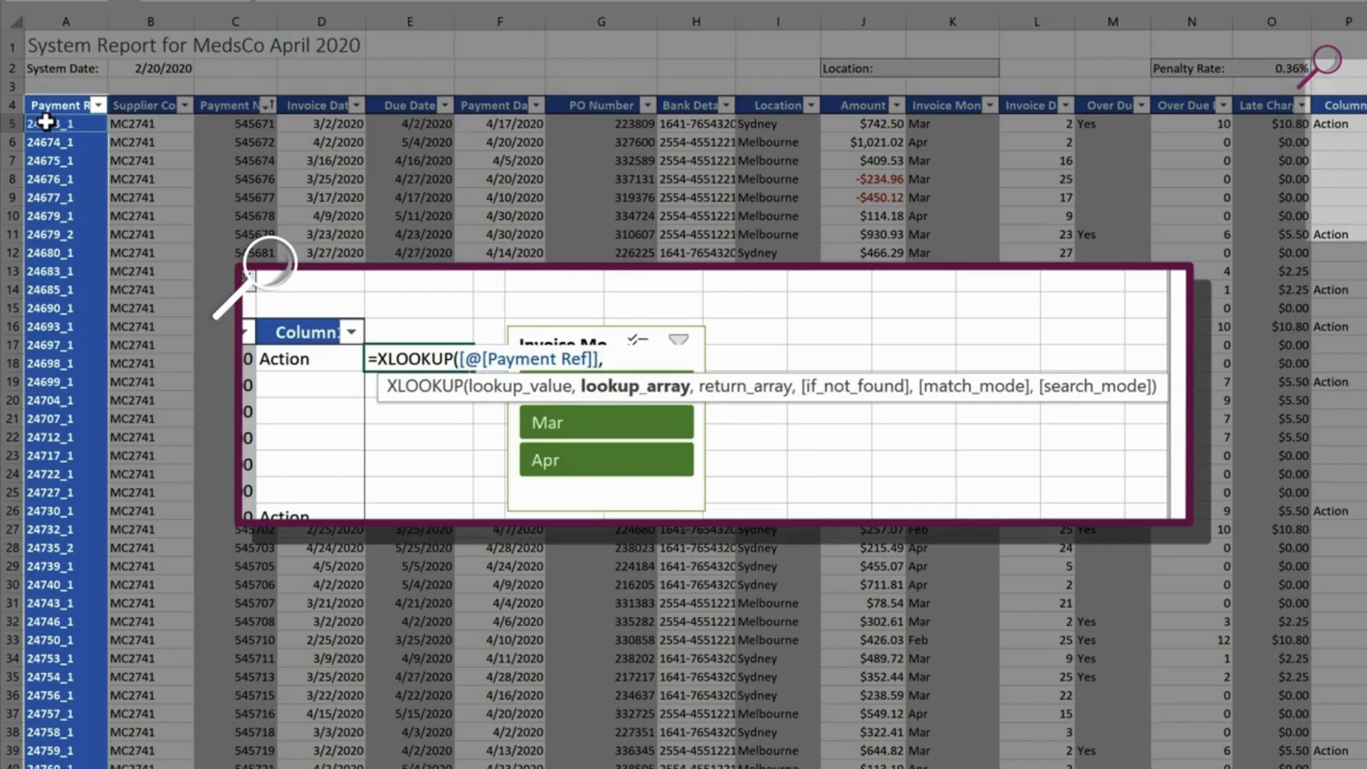
type("cust")
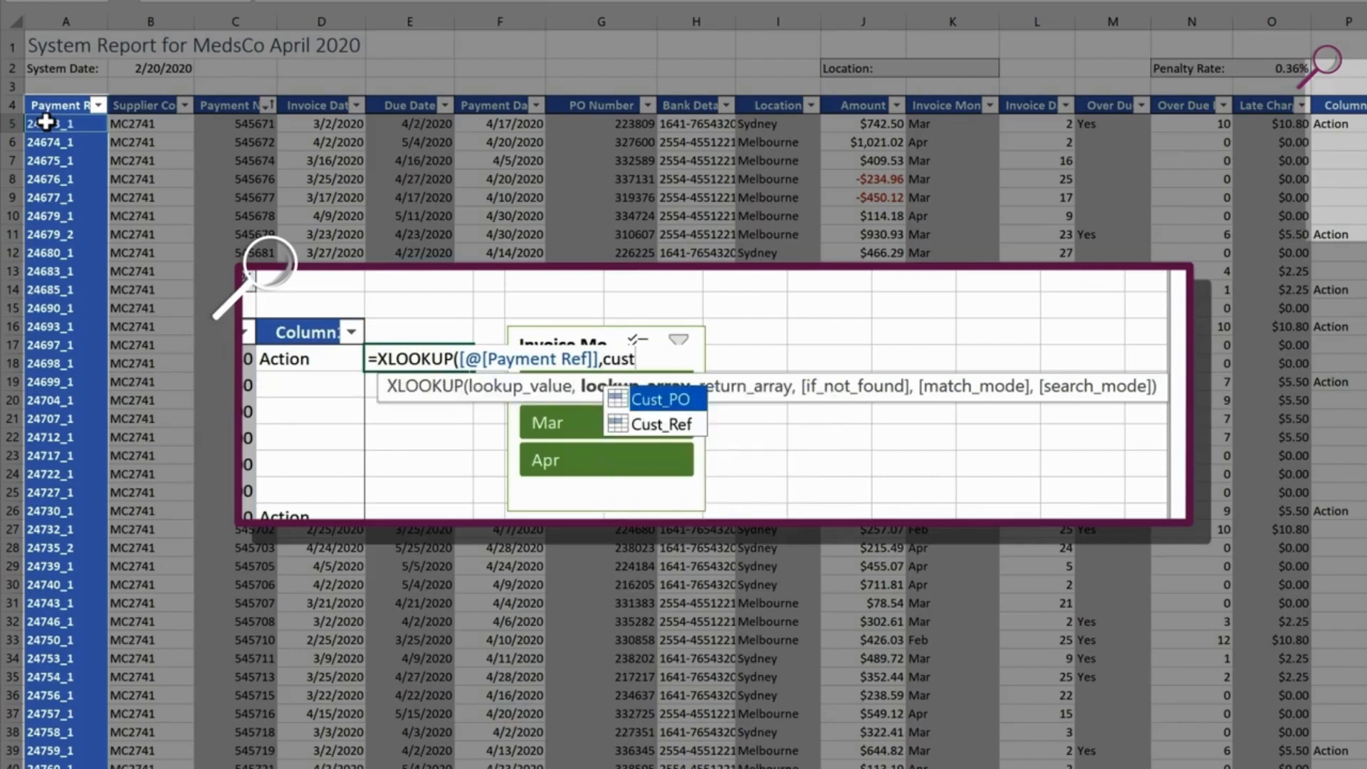
key("Down")
key("Tab")
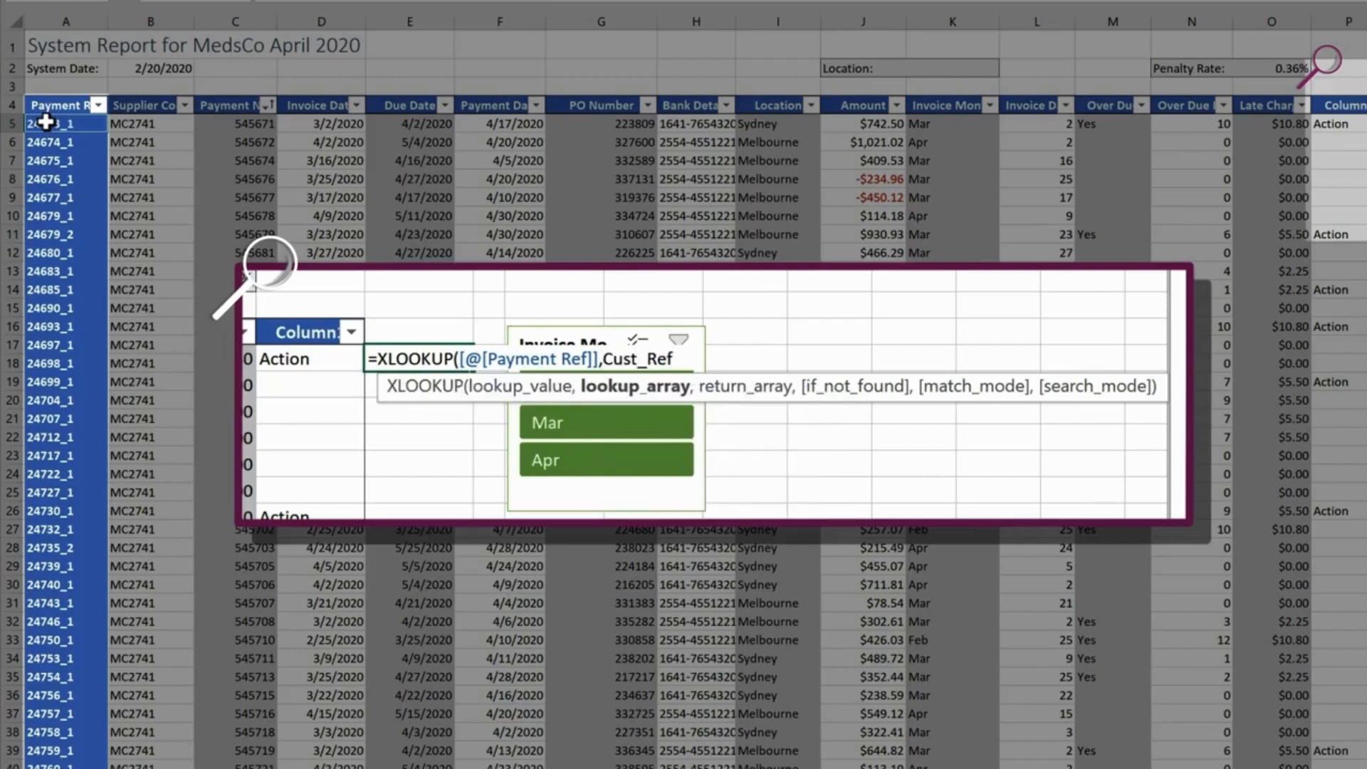
type(",")
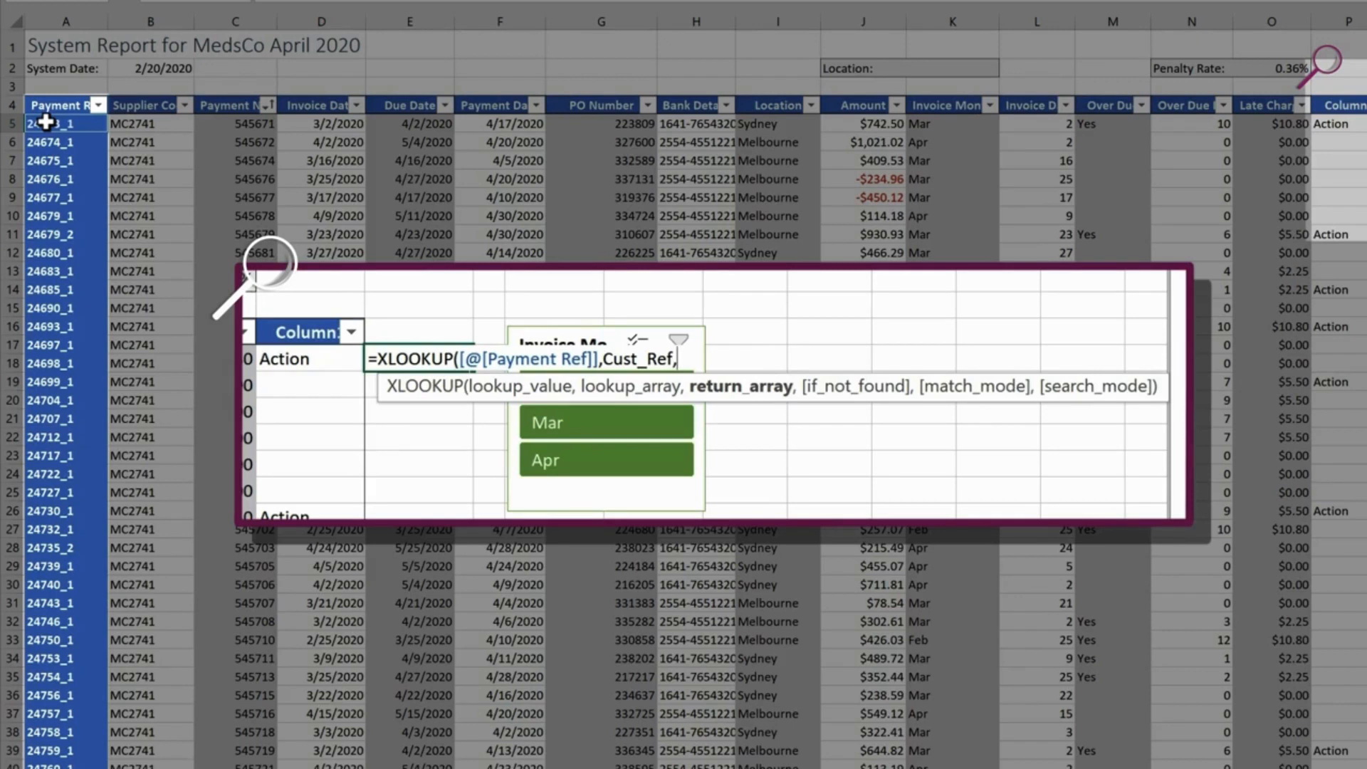
Complete the XLOOKUP with Amount as return array, 0 if not found, 0 for exact match and 1 for first-to-last search, and enter it
type("am")
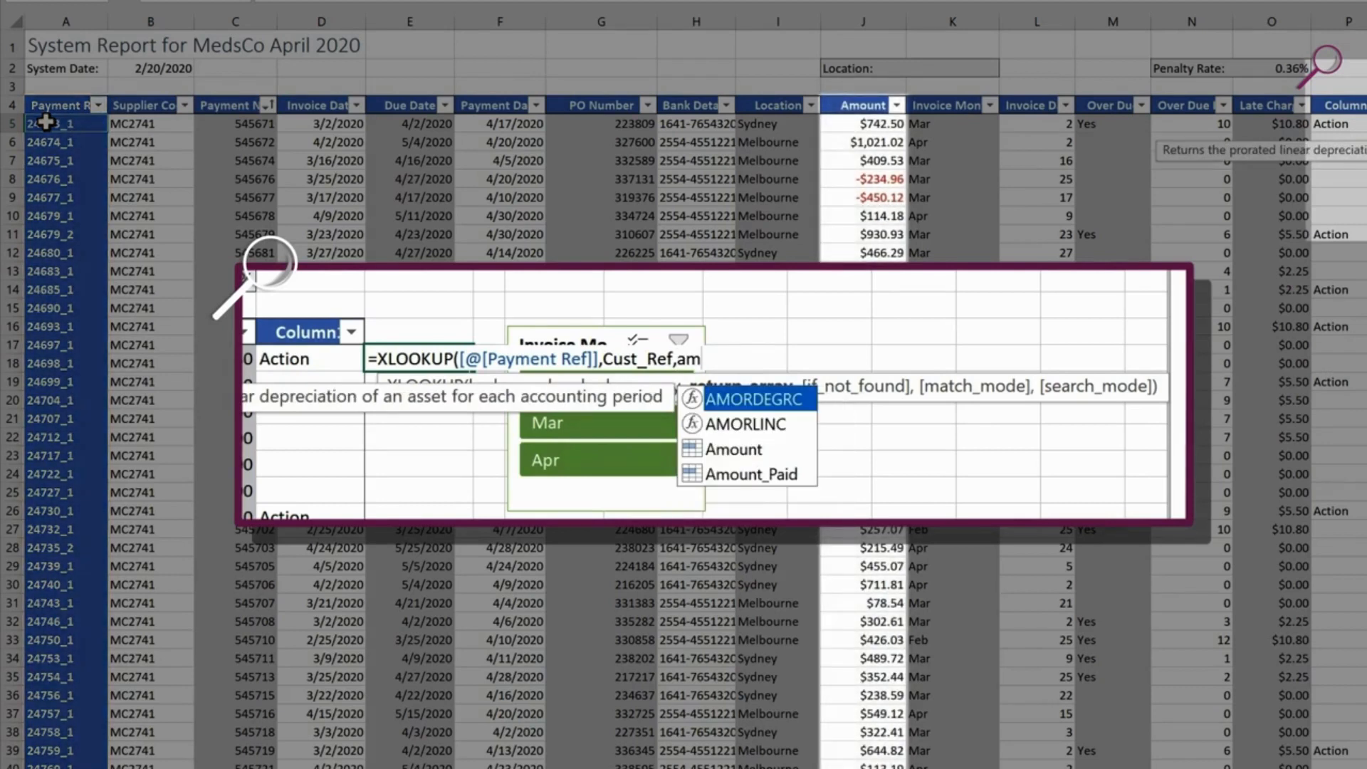
key("Down")
key("Down")
key("Tab")
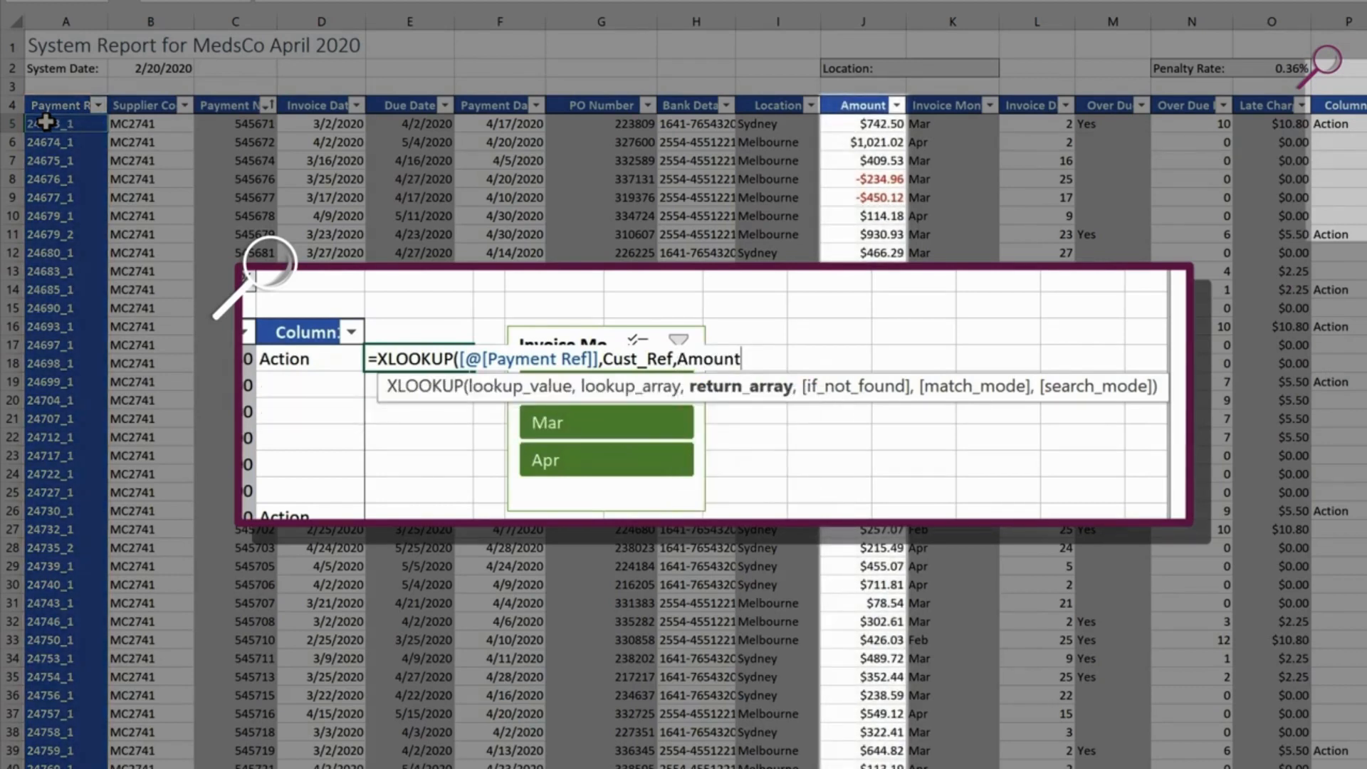
type(",")
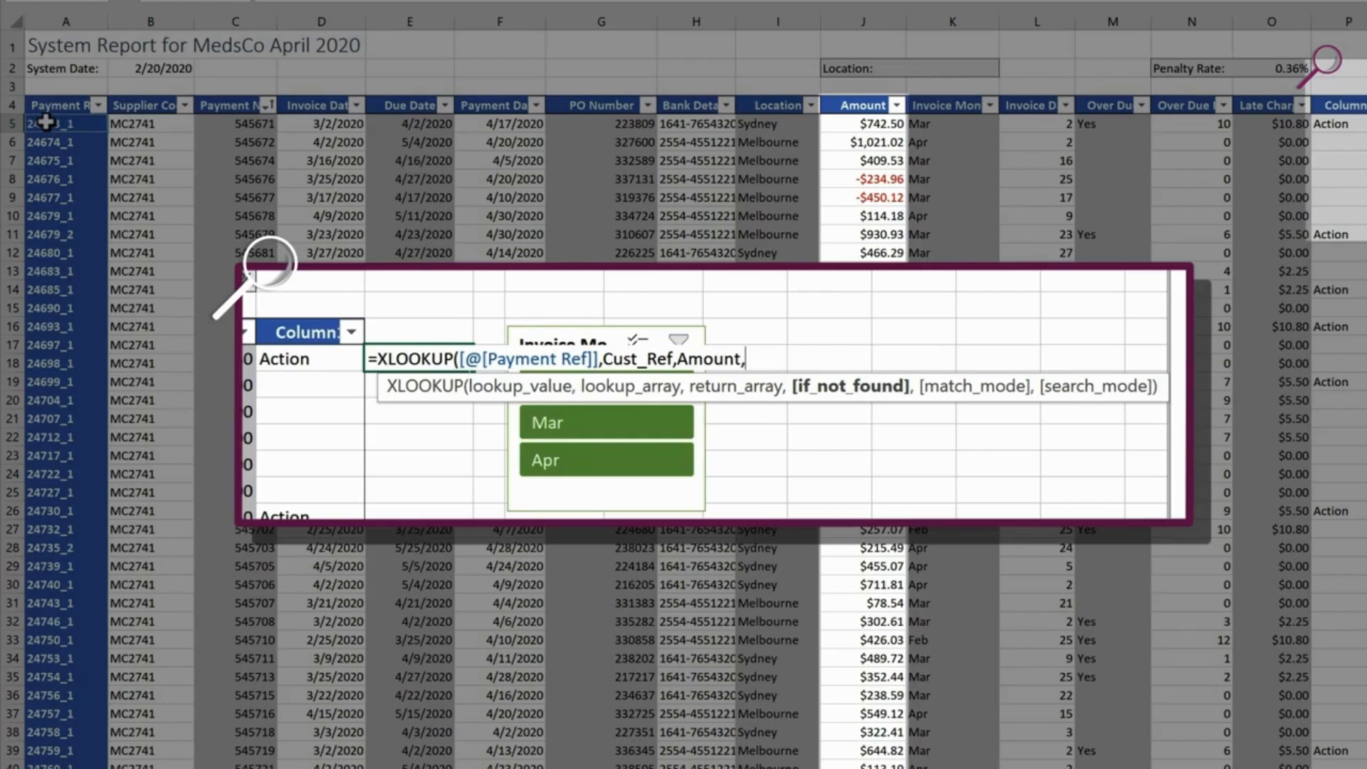
type("0,0")
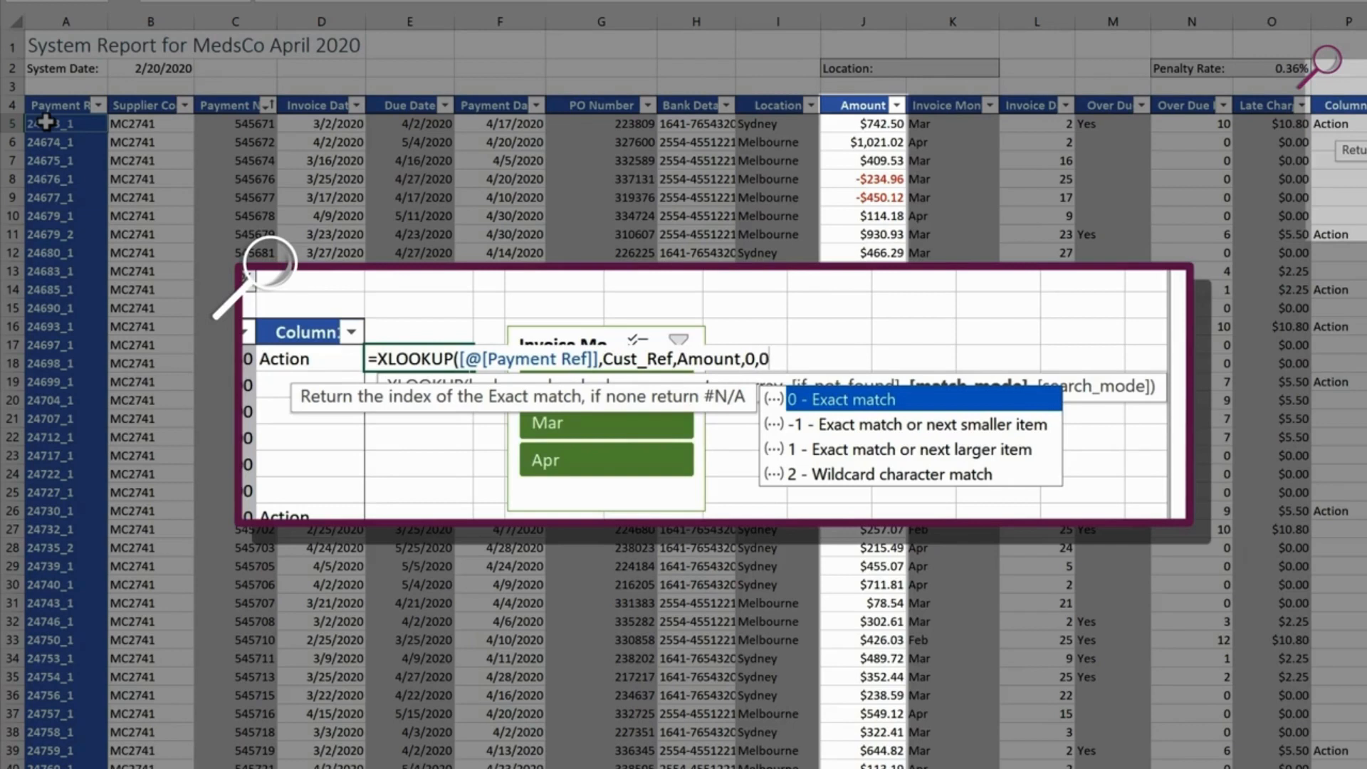
type(",")
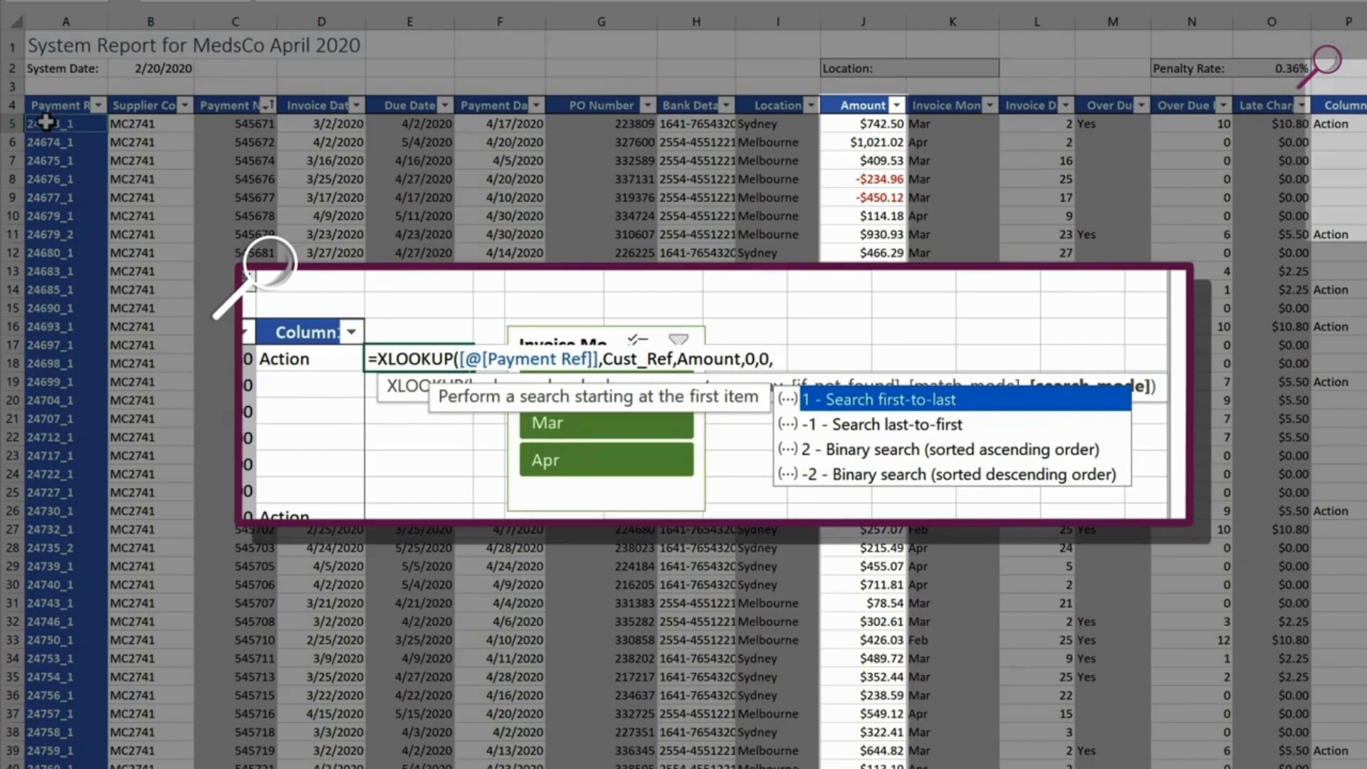
type("1)")
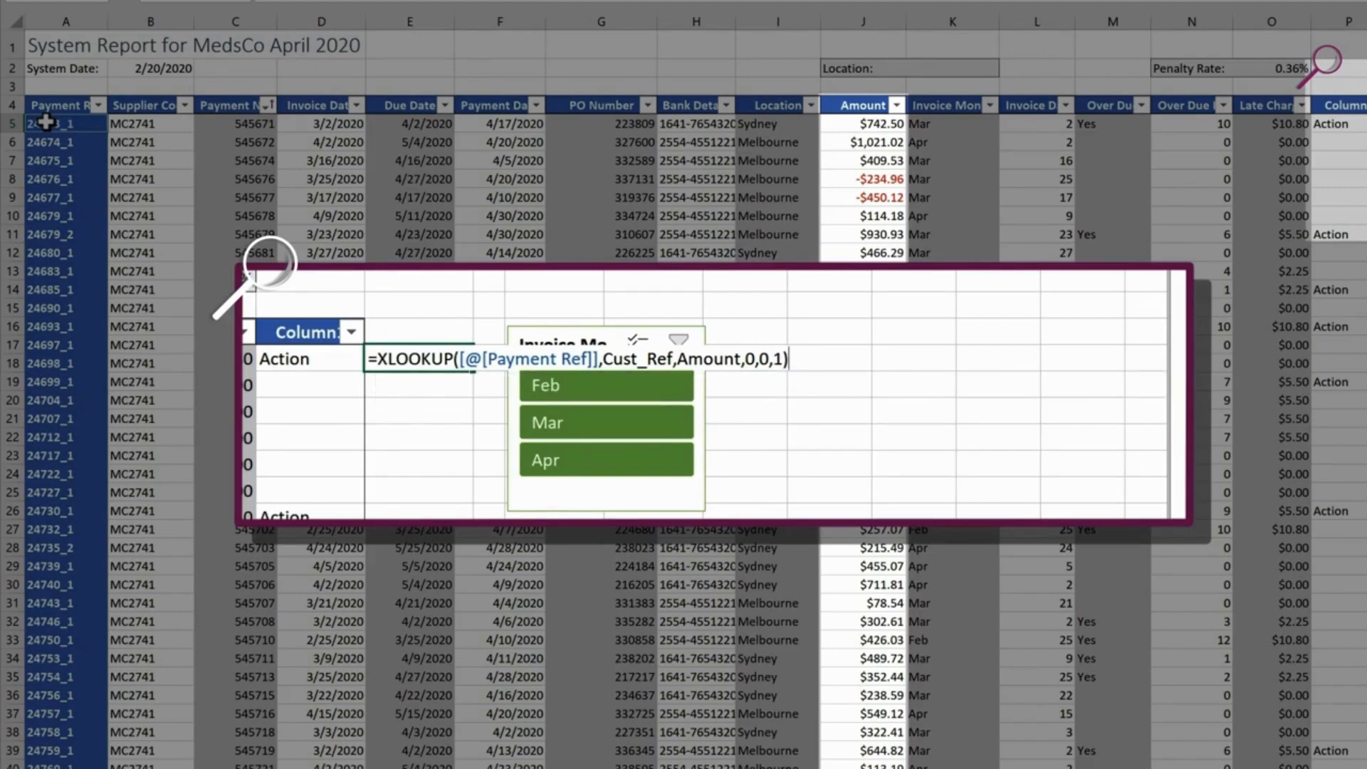
key("Return")
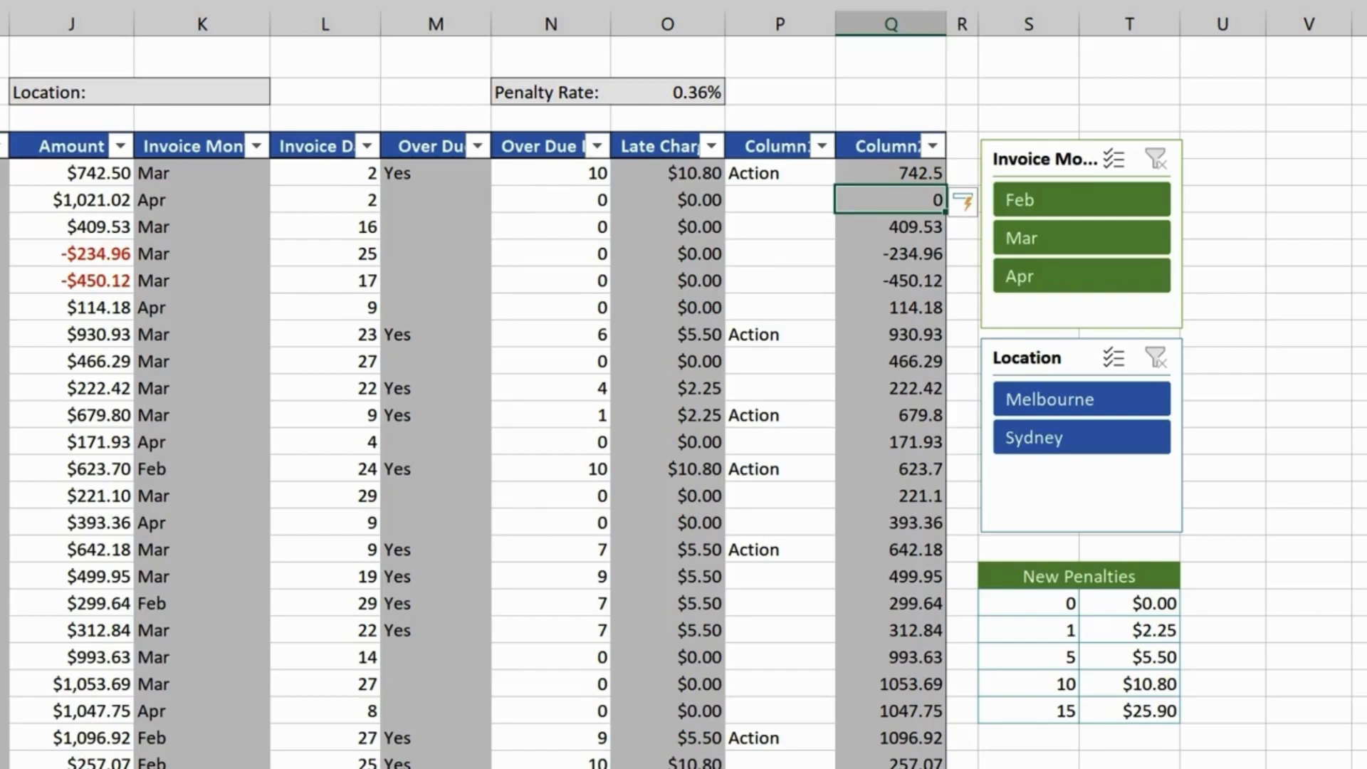
double_click(908, 172)
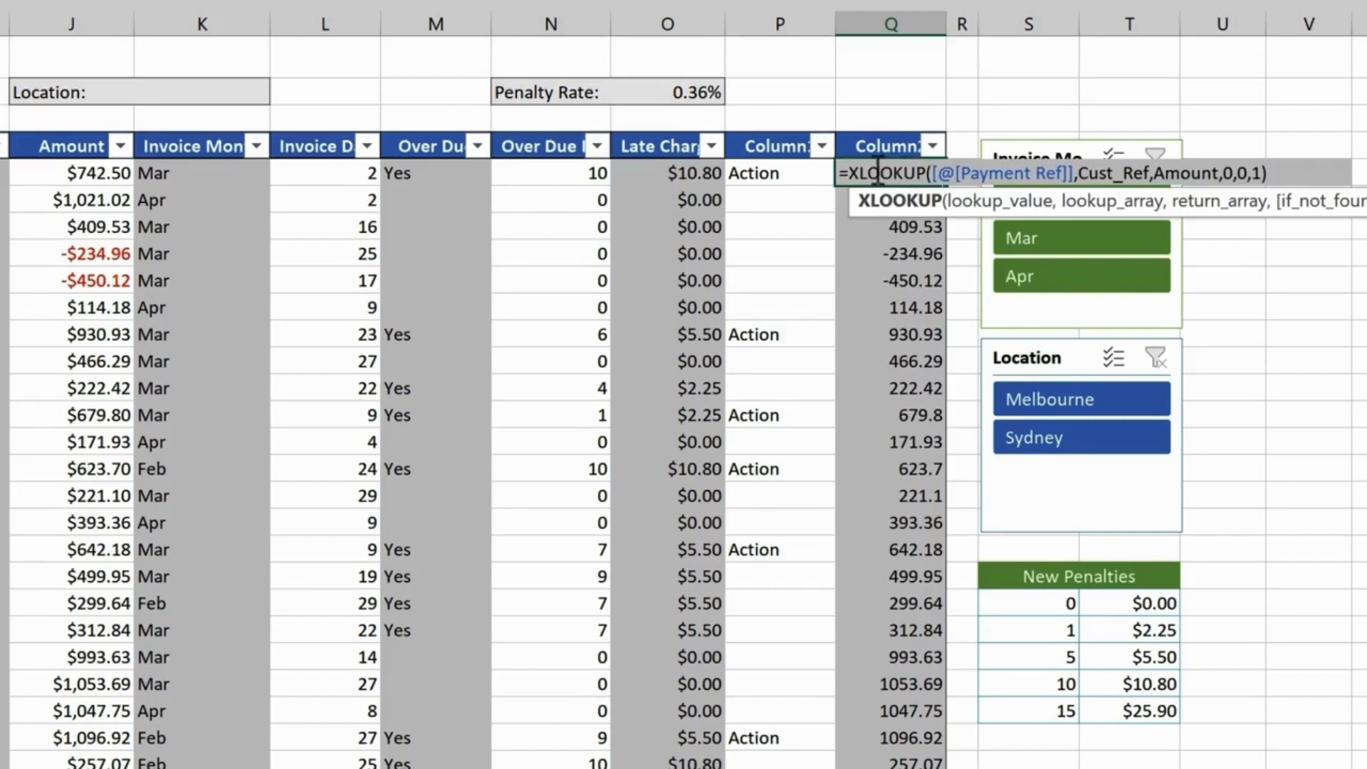
left_click(849, 173)
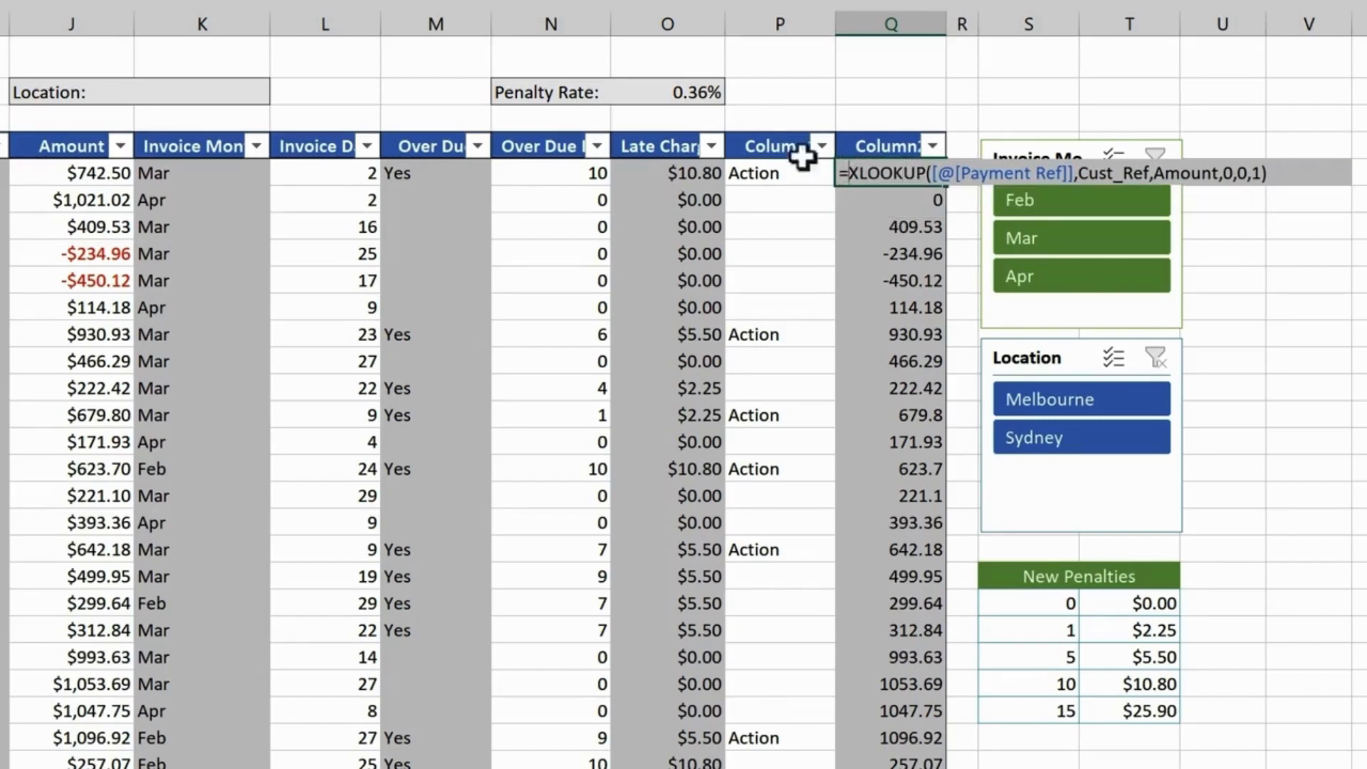
left_click(80, 172)
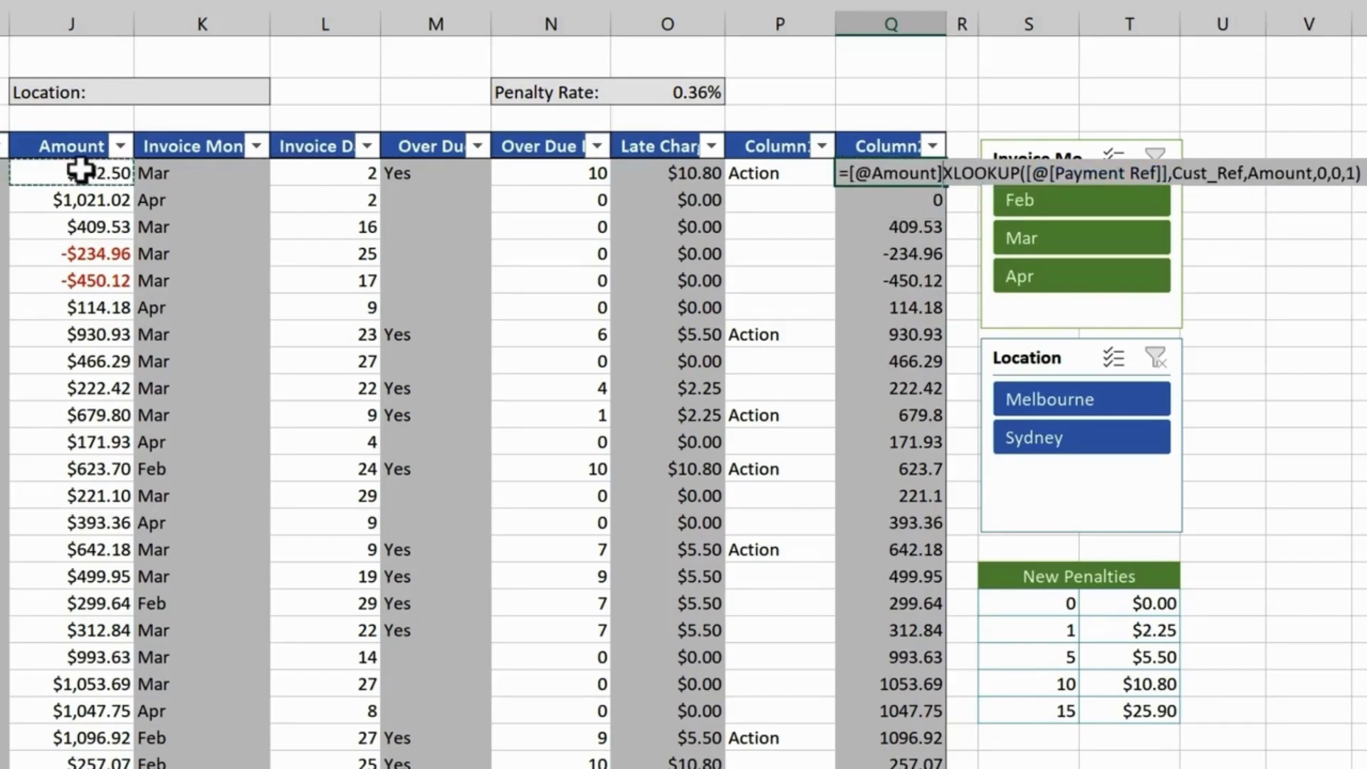
type("-")
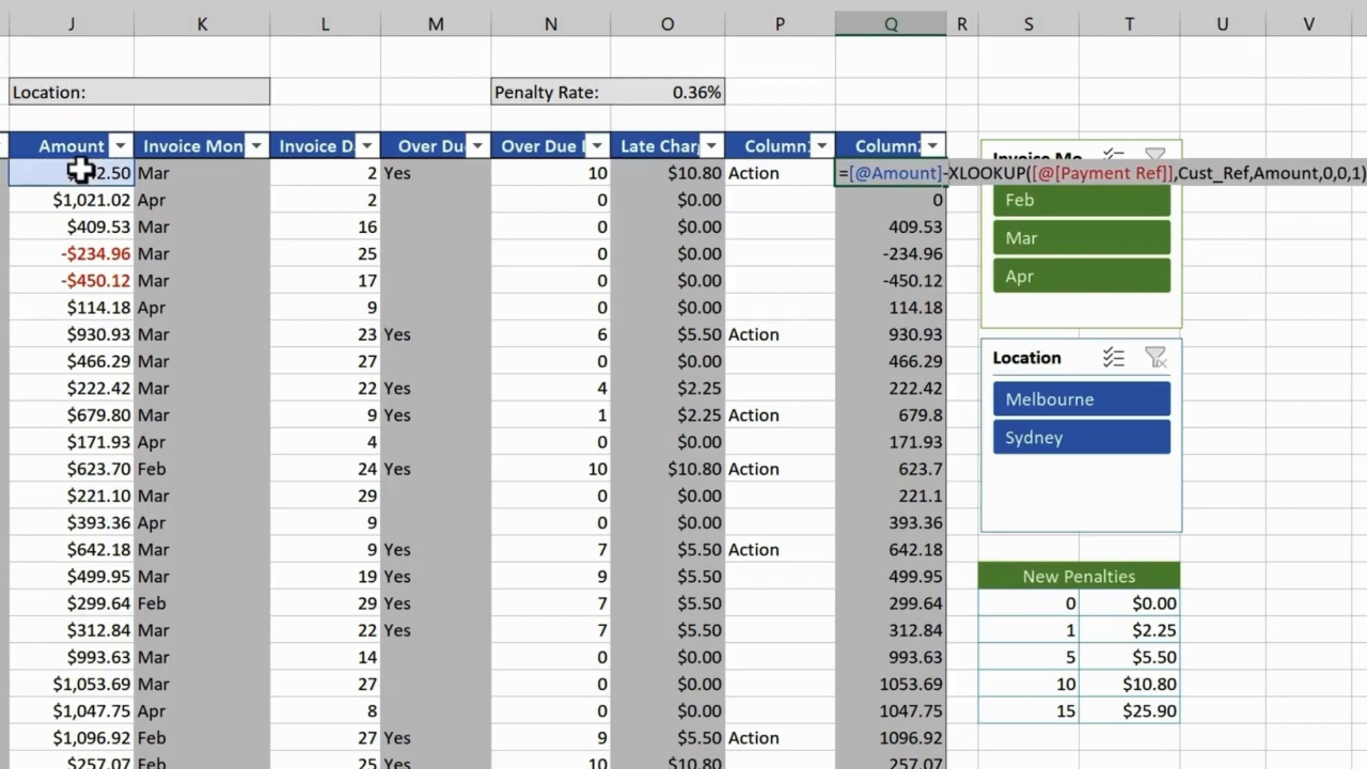
key("Return")
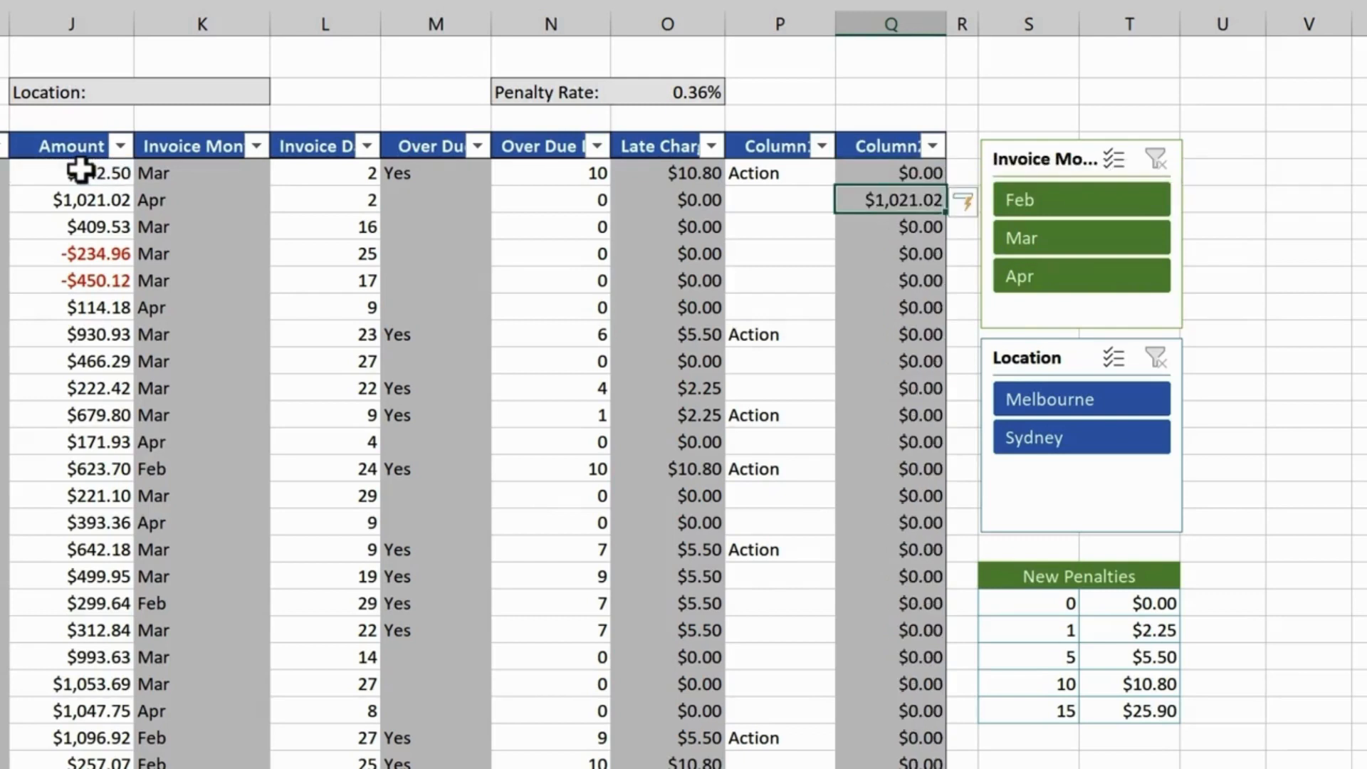